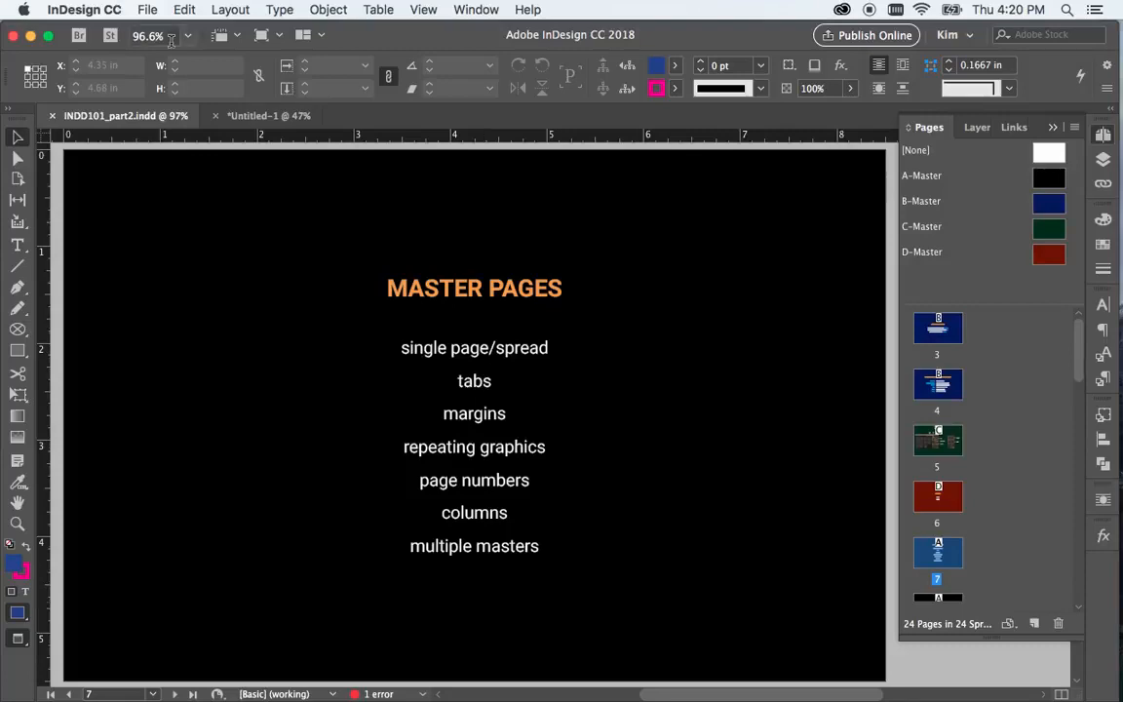
Switch to the Untitled-1 document and apply the [None] master to pages 1 and 8
click(249, 117)
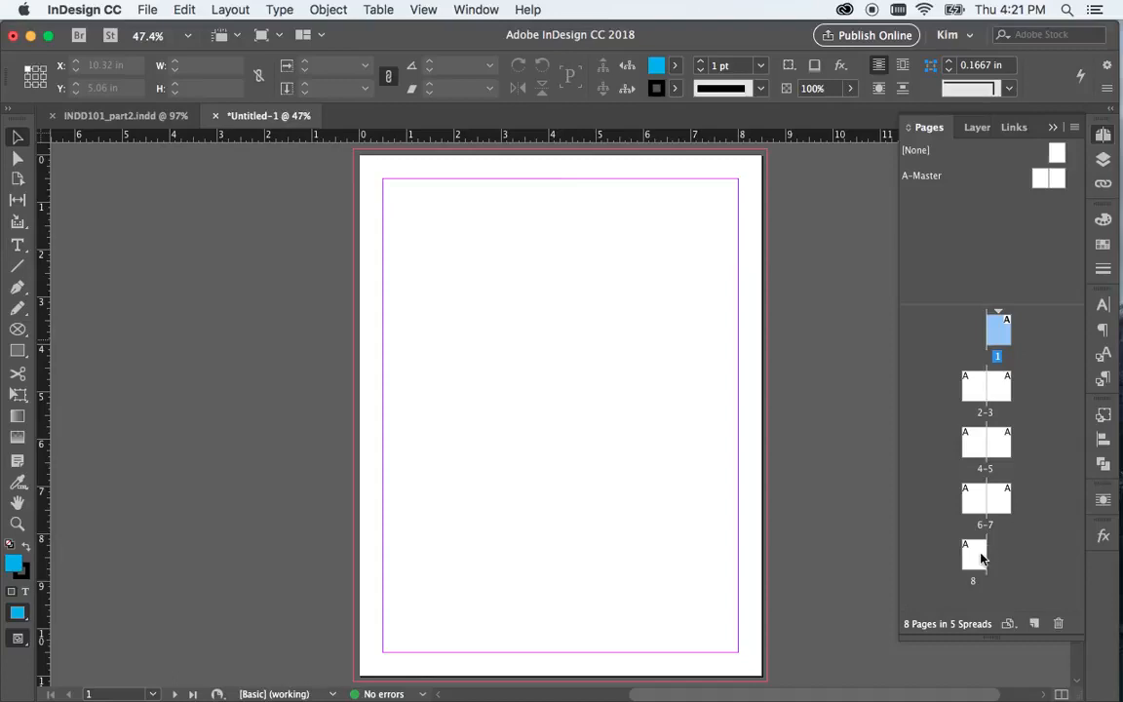
drag(1057, 153, 997, 325)
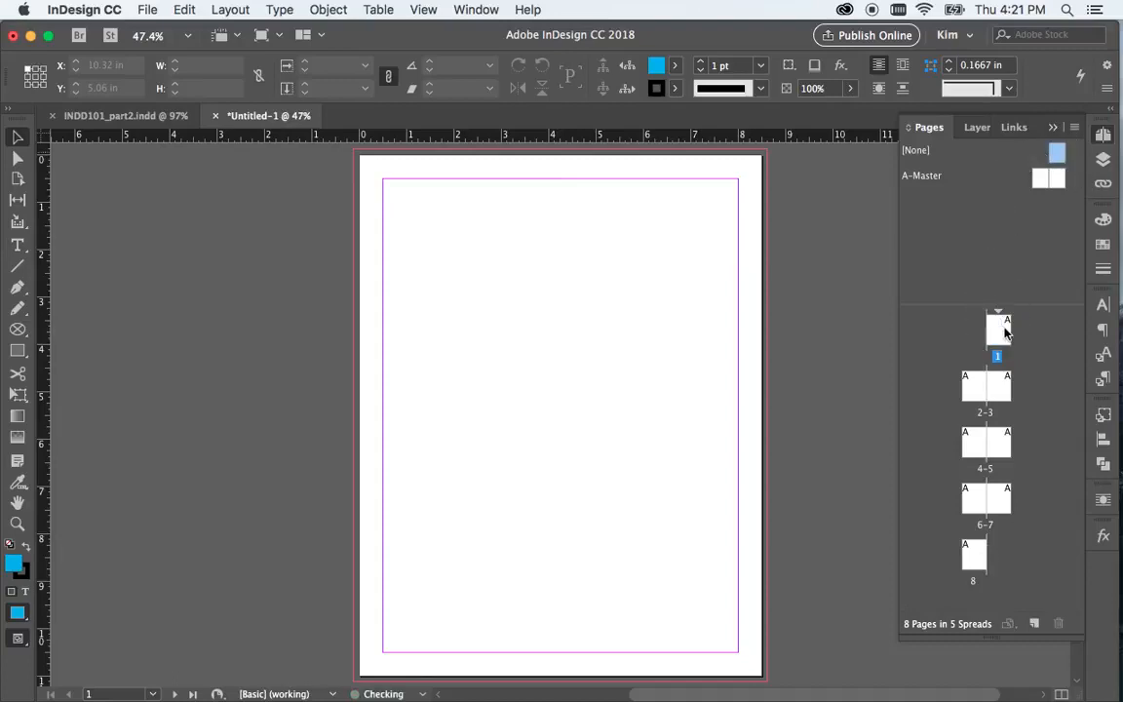
mouse_move(1056, 156)
mouse_down()
mouse_move(1005, 557)
mouse_move(974, 556)
mouse_up()
Open the A-Master spread for editing and rename the master to "1 column", keeping the prefix A
double_click(1054, 180)
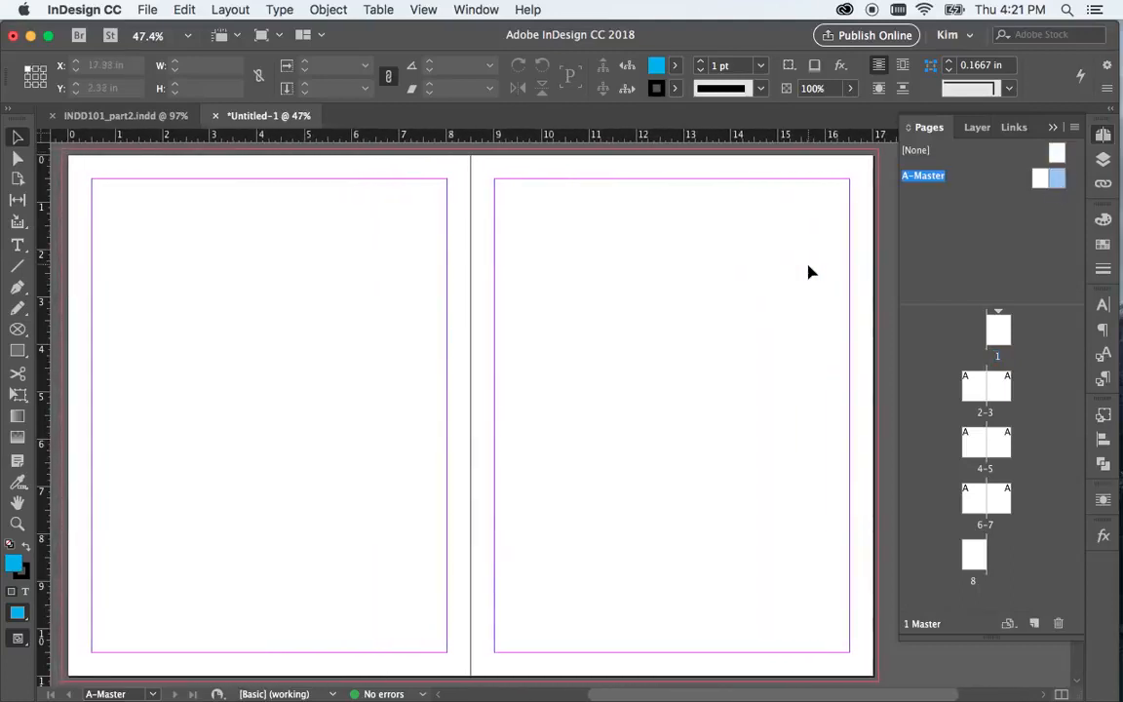
shift+click(1041, 179)
right_click(933, 184)
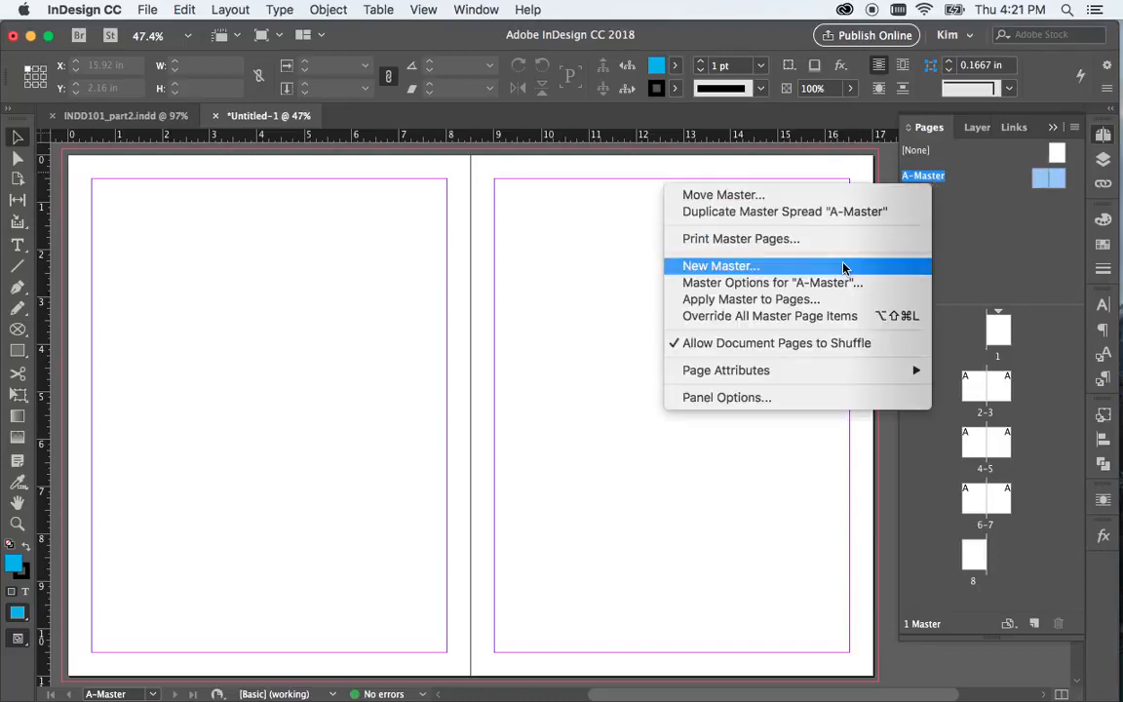
click(821, 282)
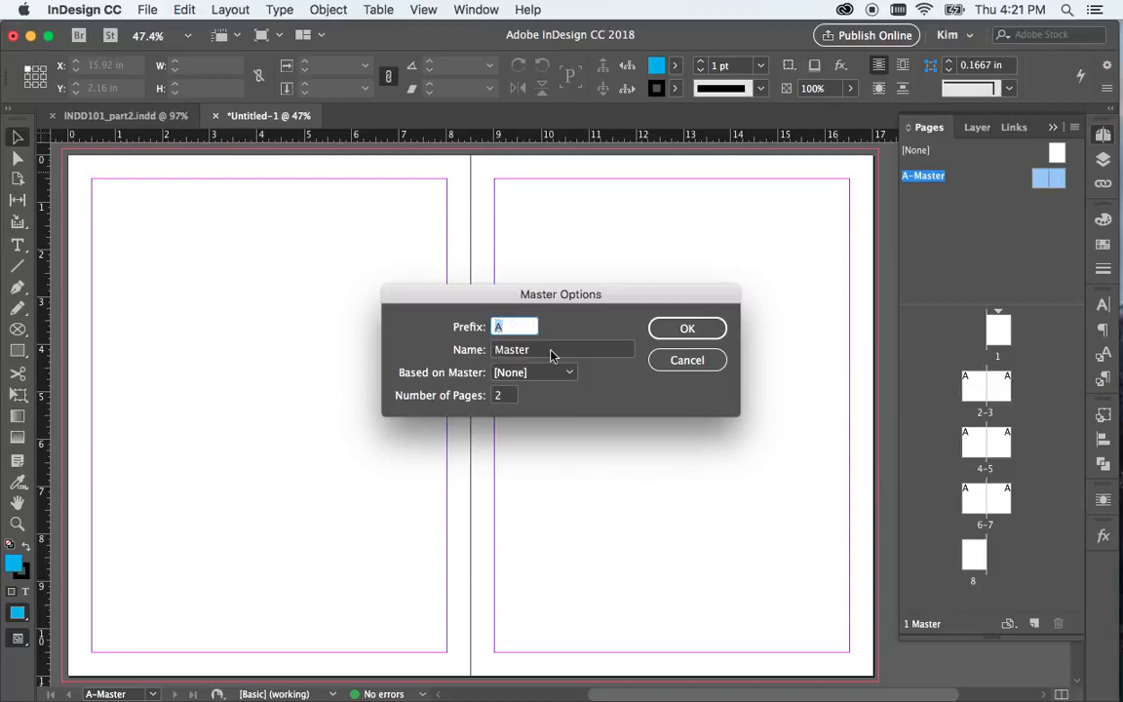
key(Tab)
text(1)
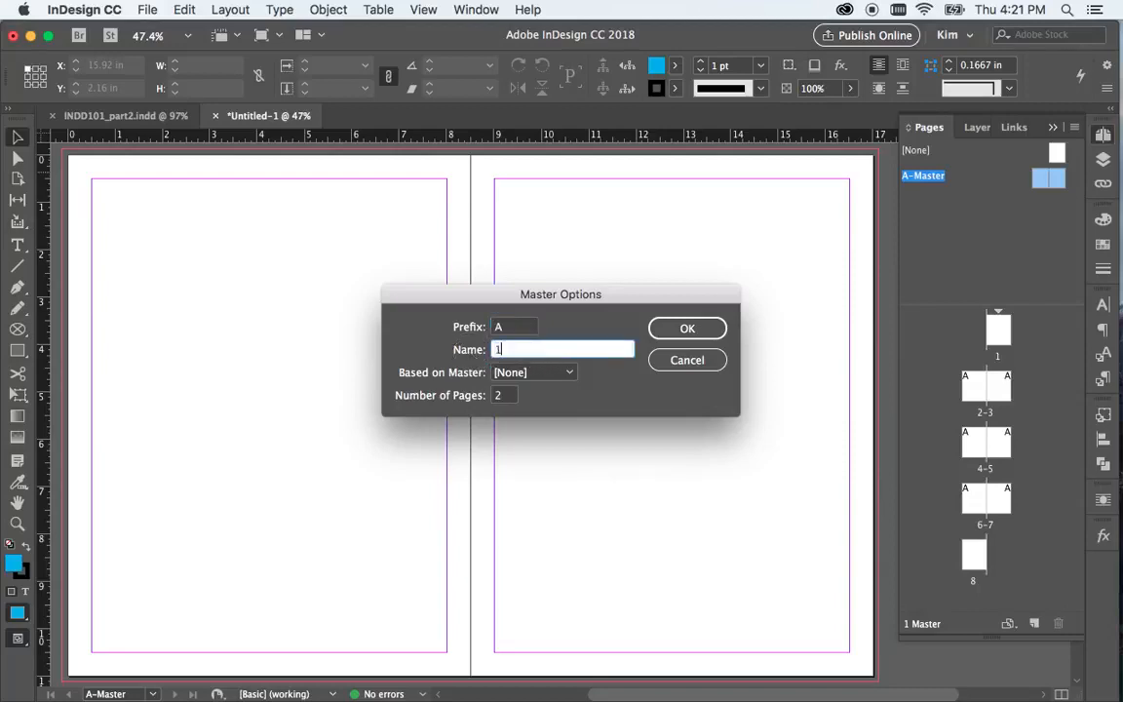
text( column)
click(679, 330)
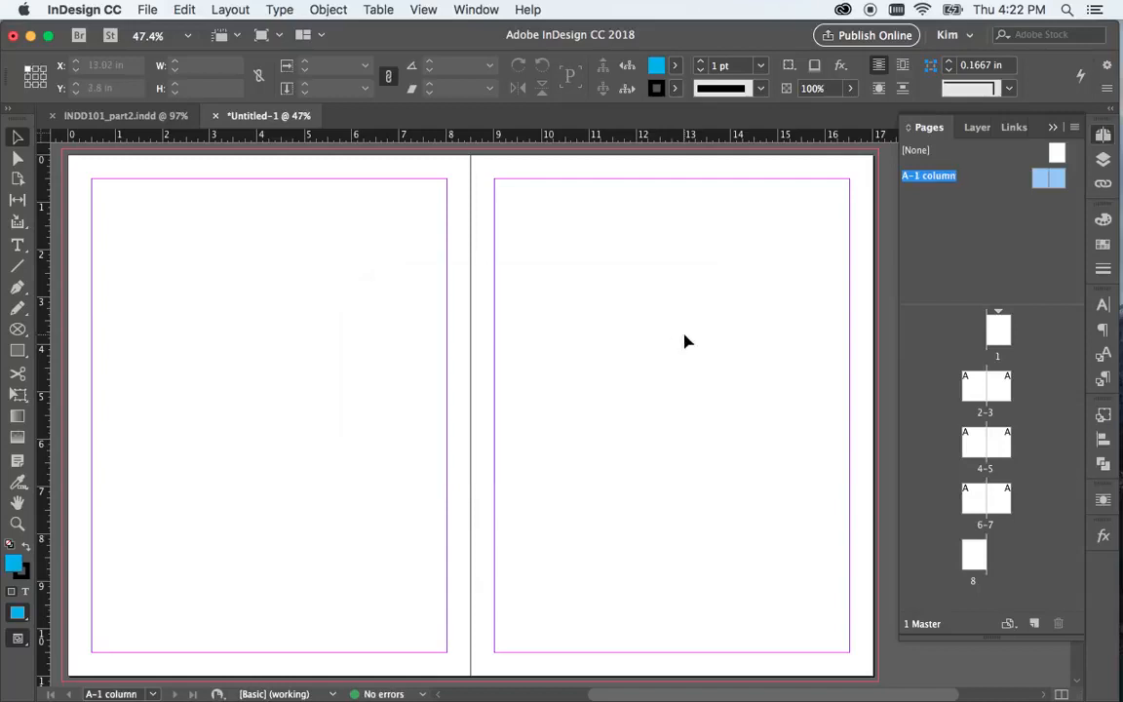
Paste the copied tab and tram graphics onto the master spread and move the two tabs to its outer upper corners
key(super+alt+shift+v)
click(677, 346)
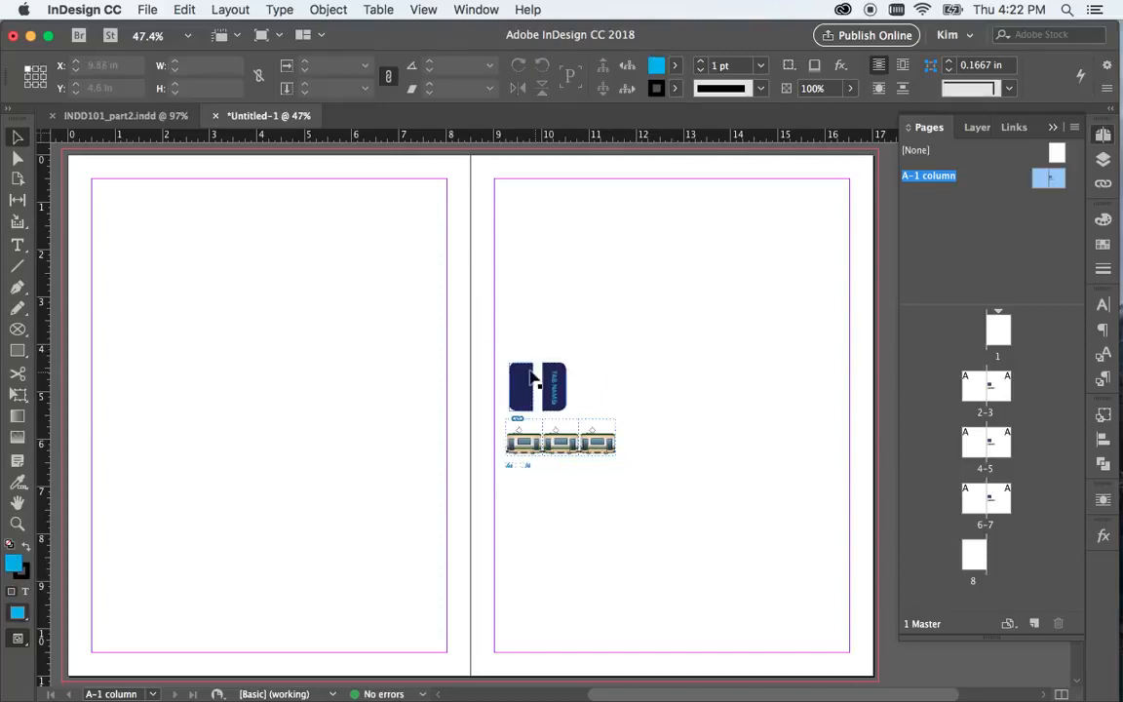
click(546, 385)
drag(551, 394, 862, 195)
click(153, 248)
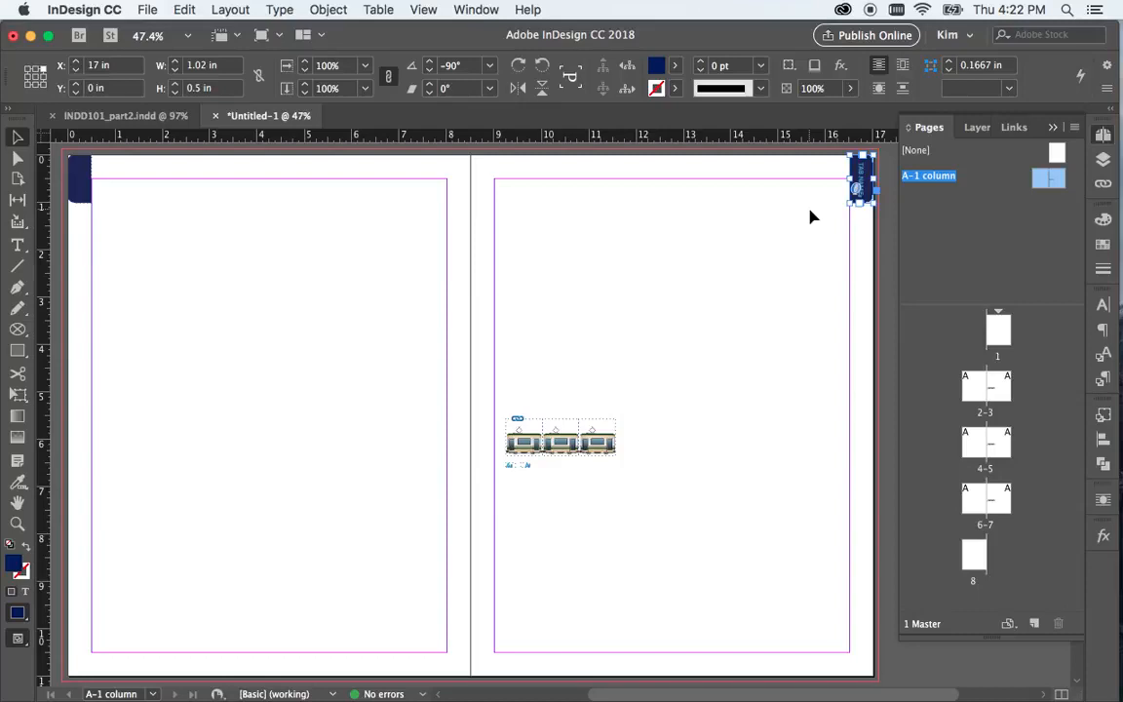
Repeat the tab pair downward to make four rows, then stretch them together to the full 11 in page height
shift+click(82, 175)
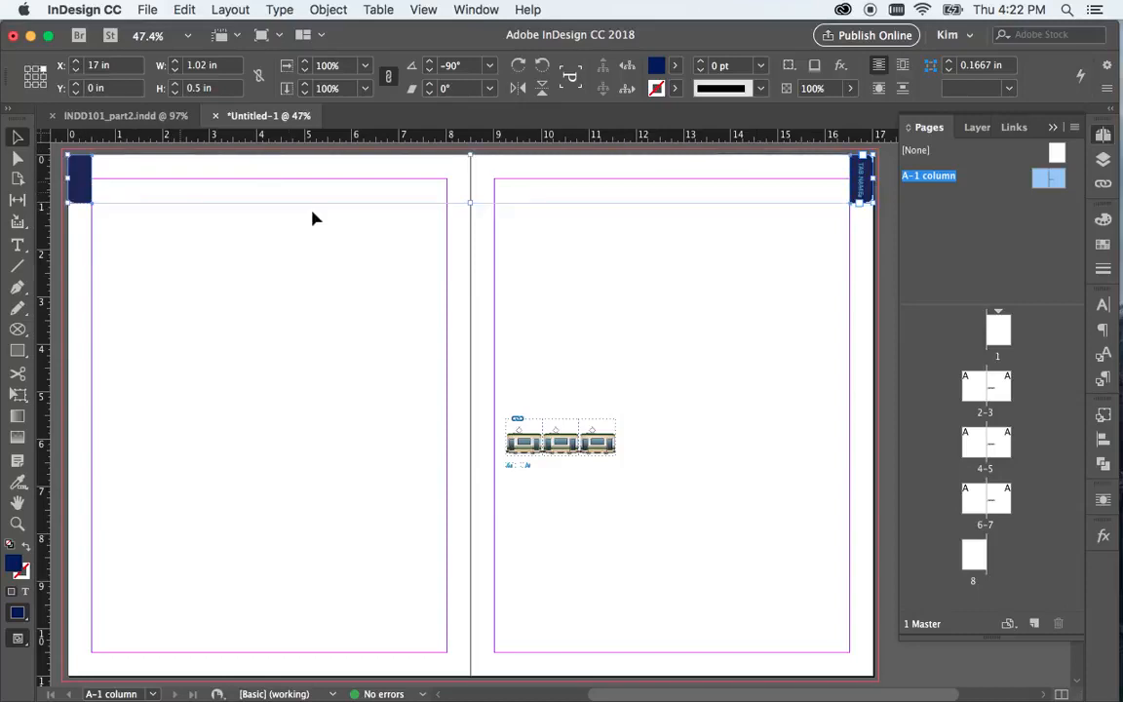
drag(863, 183, 863, 319)
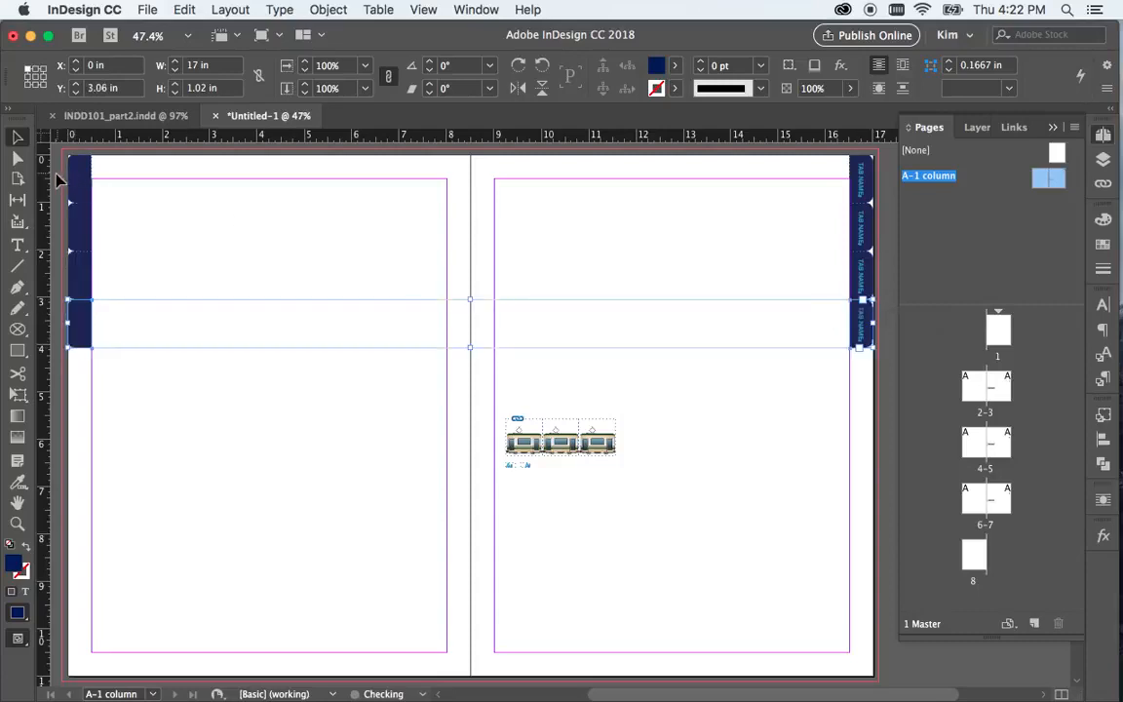
drag(56, 167, 874, 348)
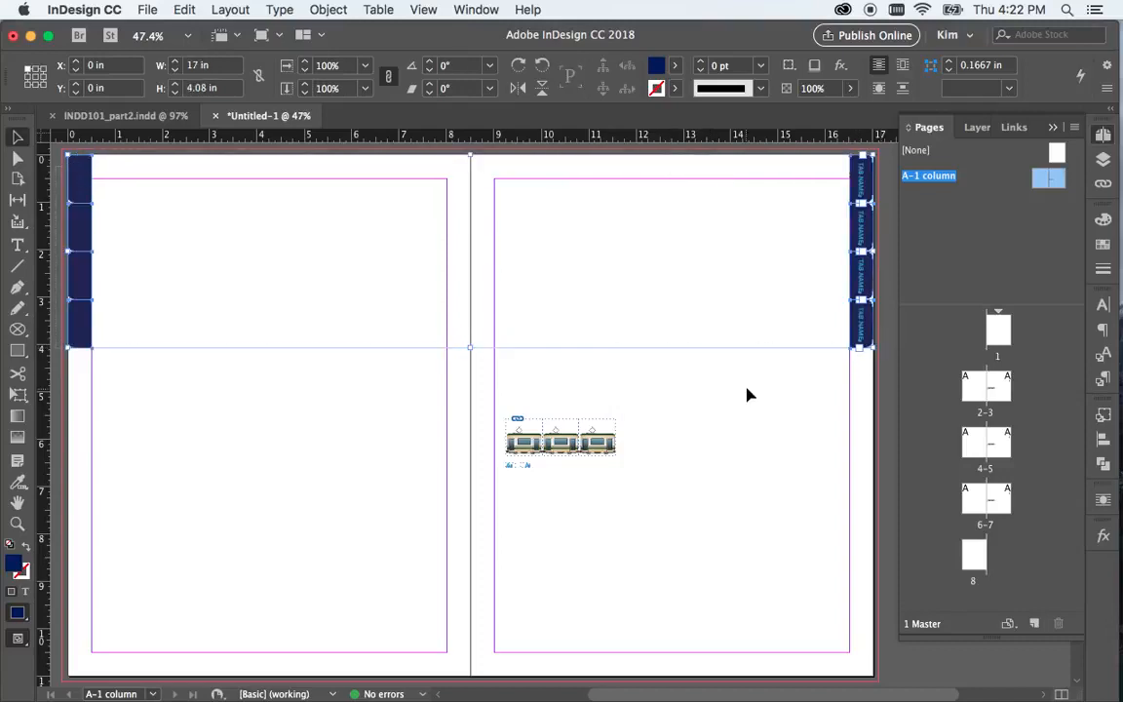
drag(470, 348, 466, 681)
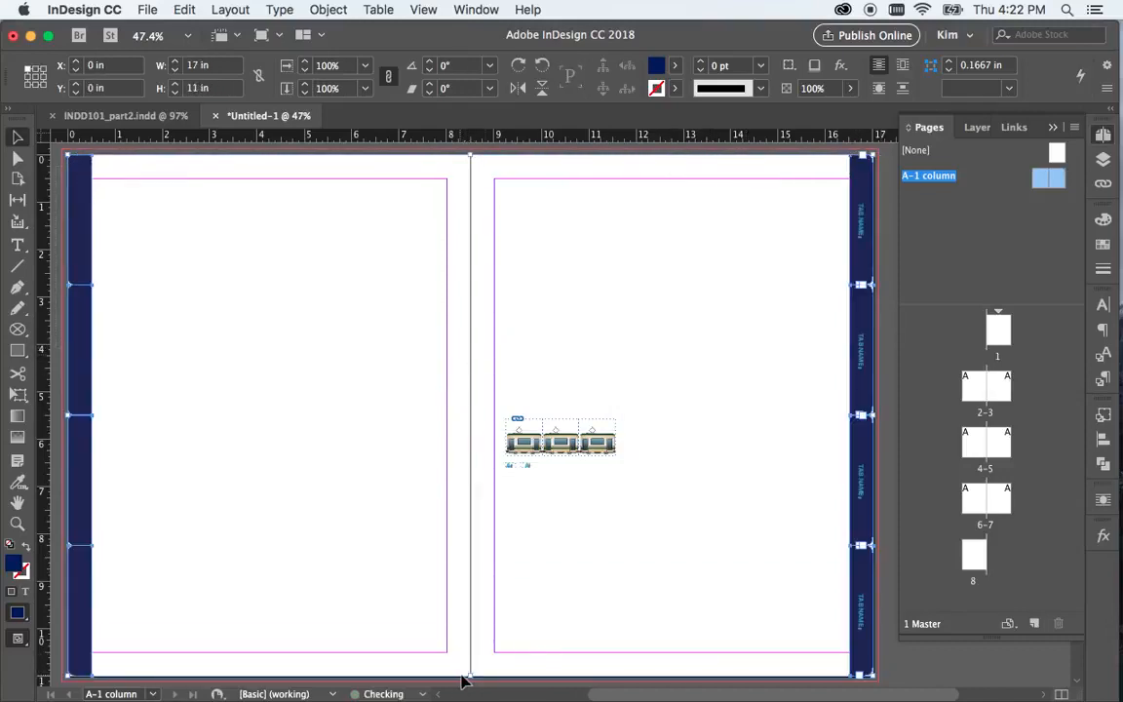
click(679, 579)
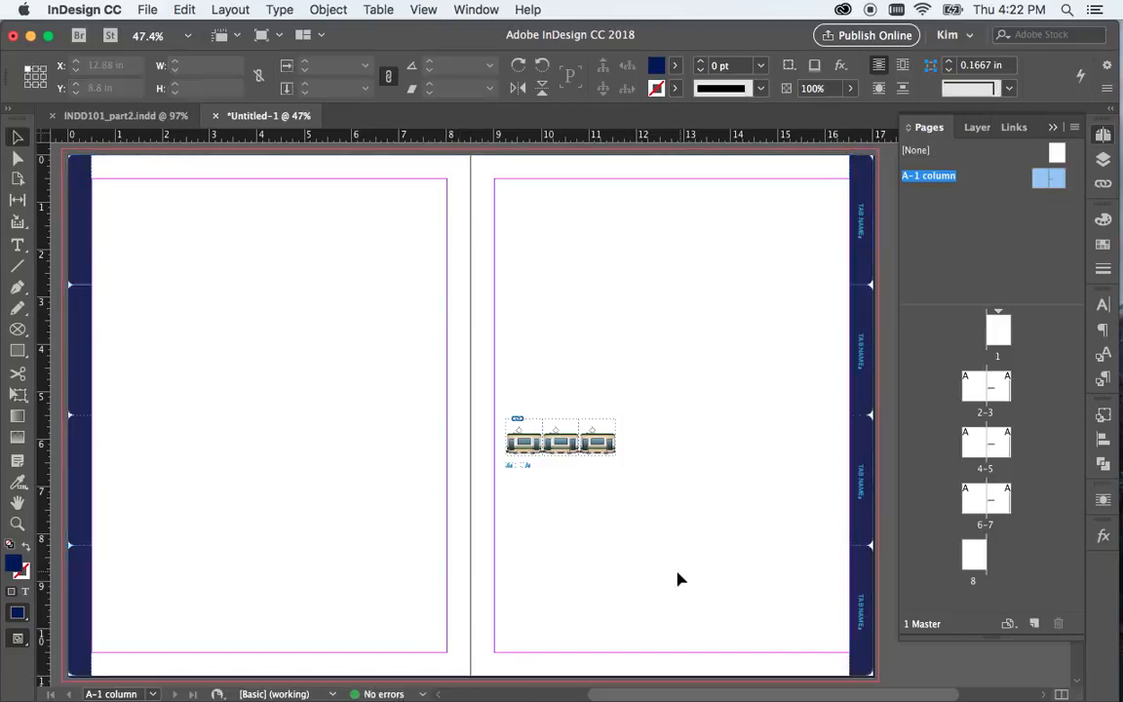
On page 2, override and delete all four master tabs along the outer edge
double_click(980, 397)
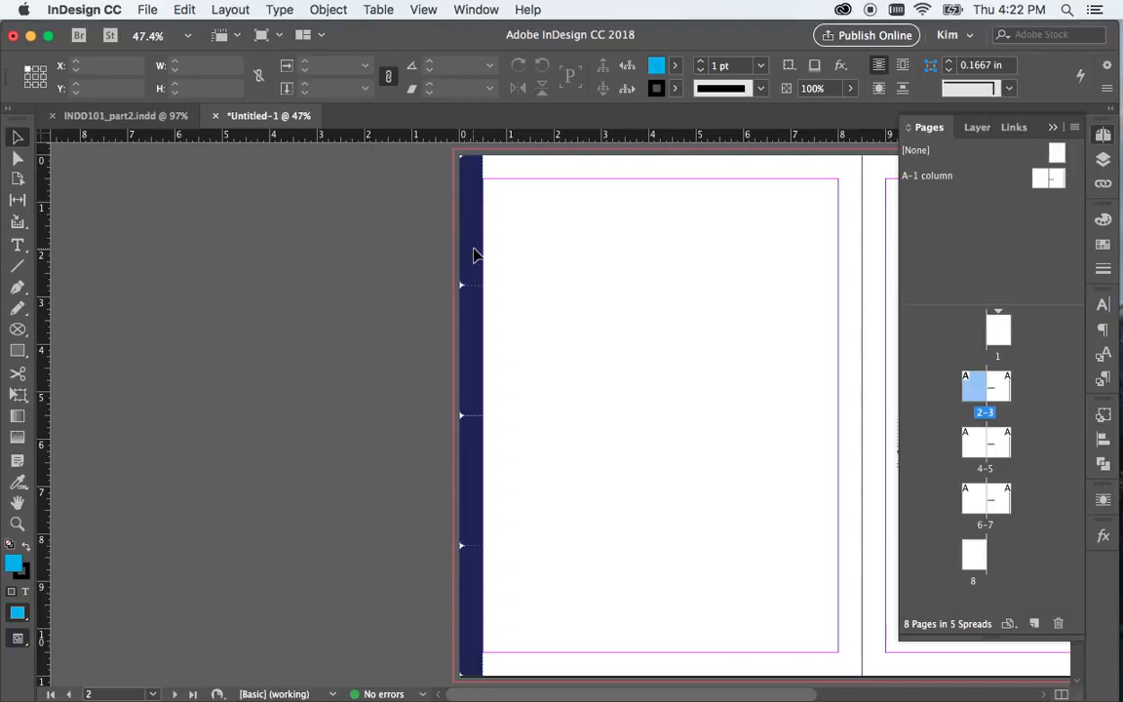
click(474, 230)
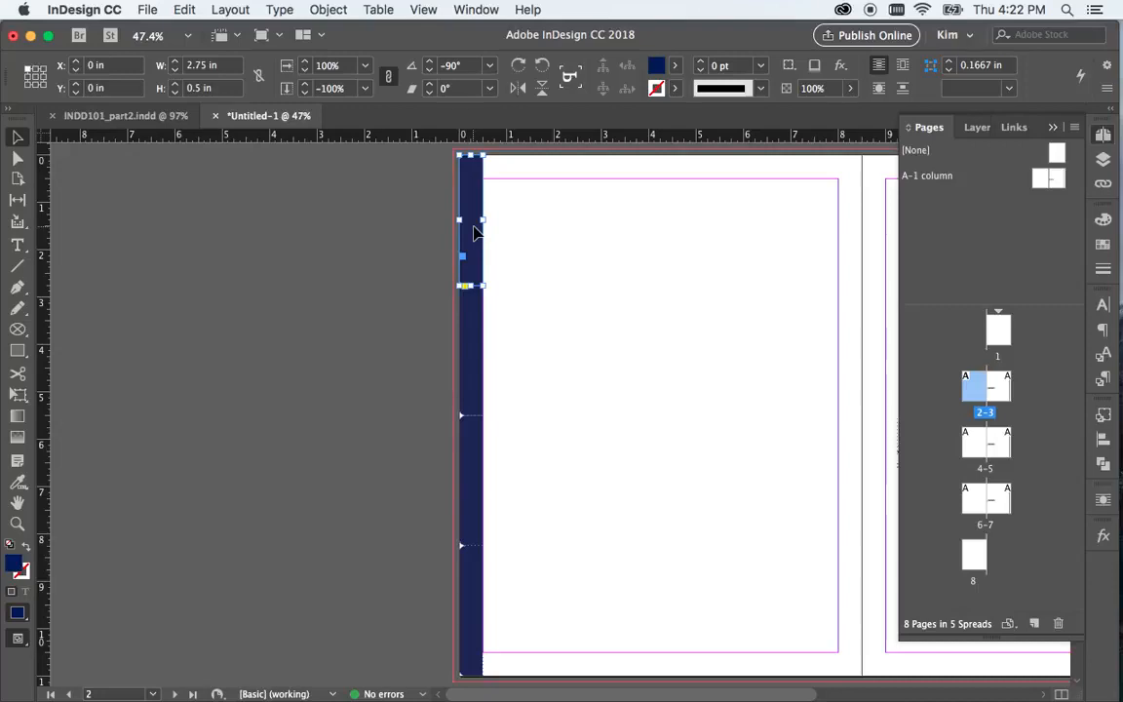
key(Delete)
scroll(579, 265, right, 5)
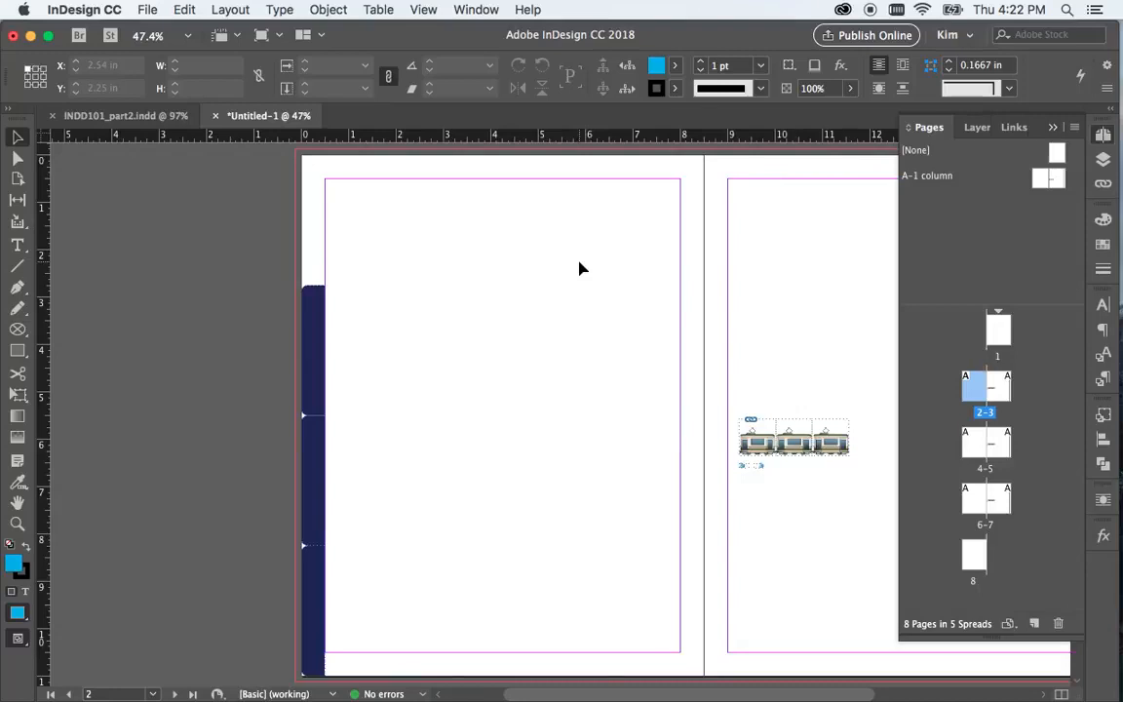
scroll(578, 267, right, 6)
scroll(579, 268, left, 4)
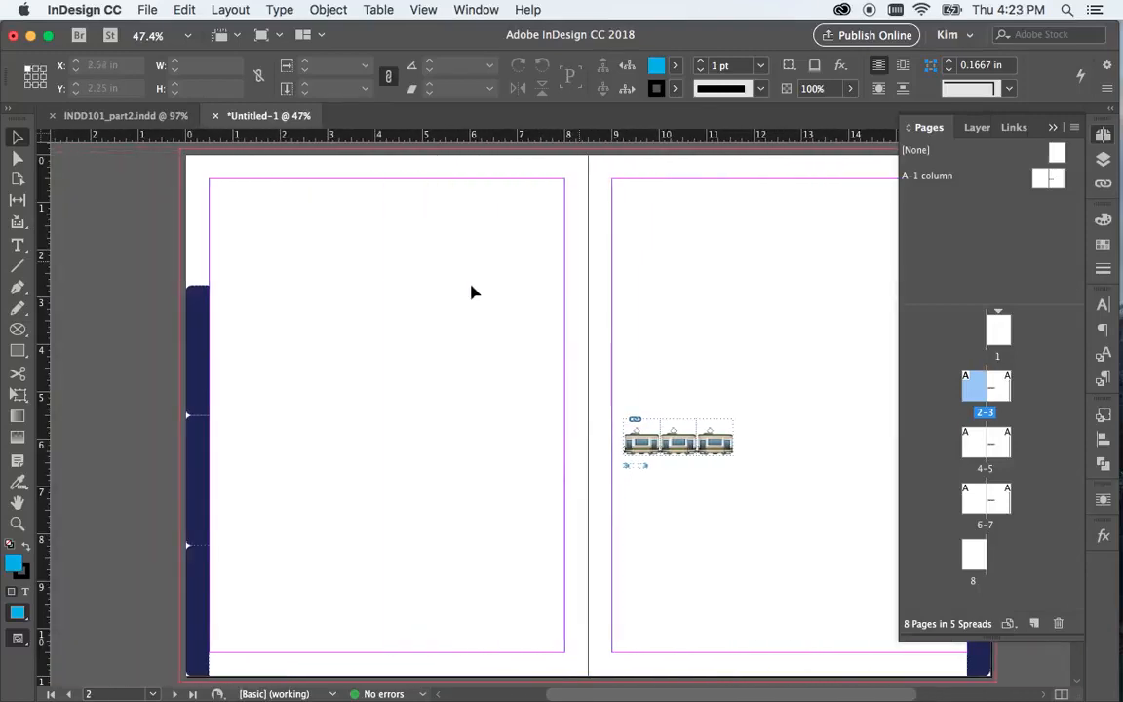
drag(140, 343, 276, 643)
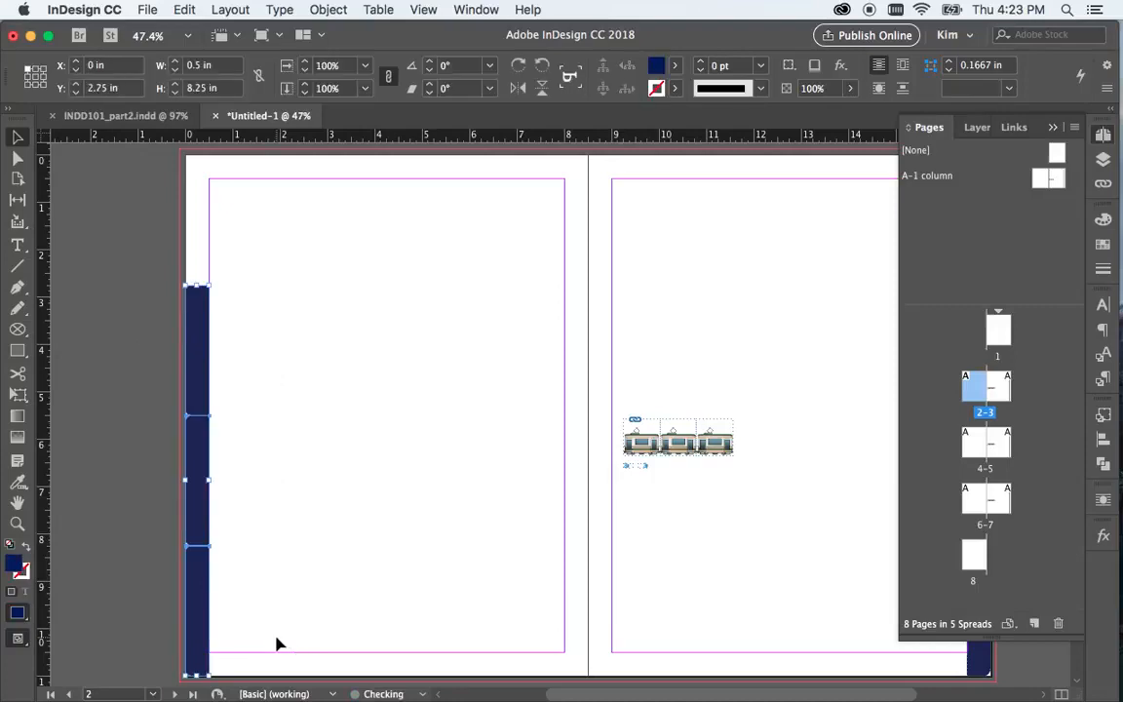
key(Delete)
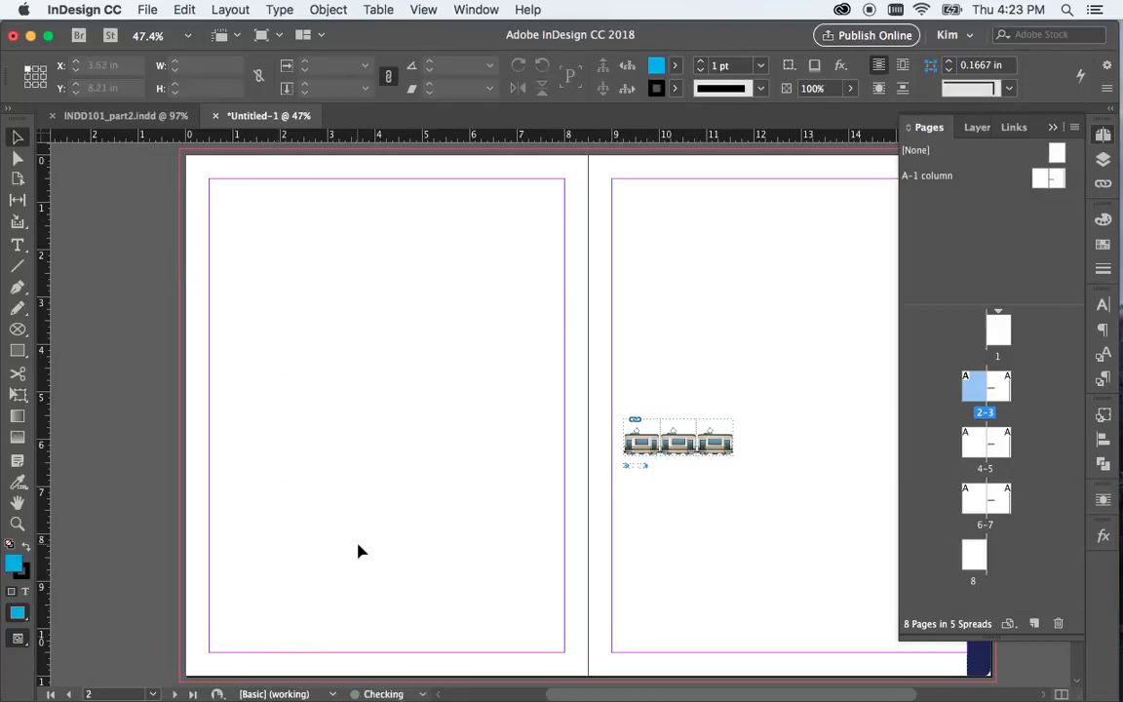
On spread 4-5, delete the uppermost tab on page 5 and the three lower tabs on page 4
scroll(359, 549, right, 2)
scroll(359, 552, right, 3)
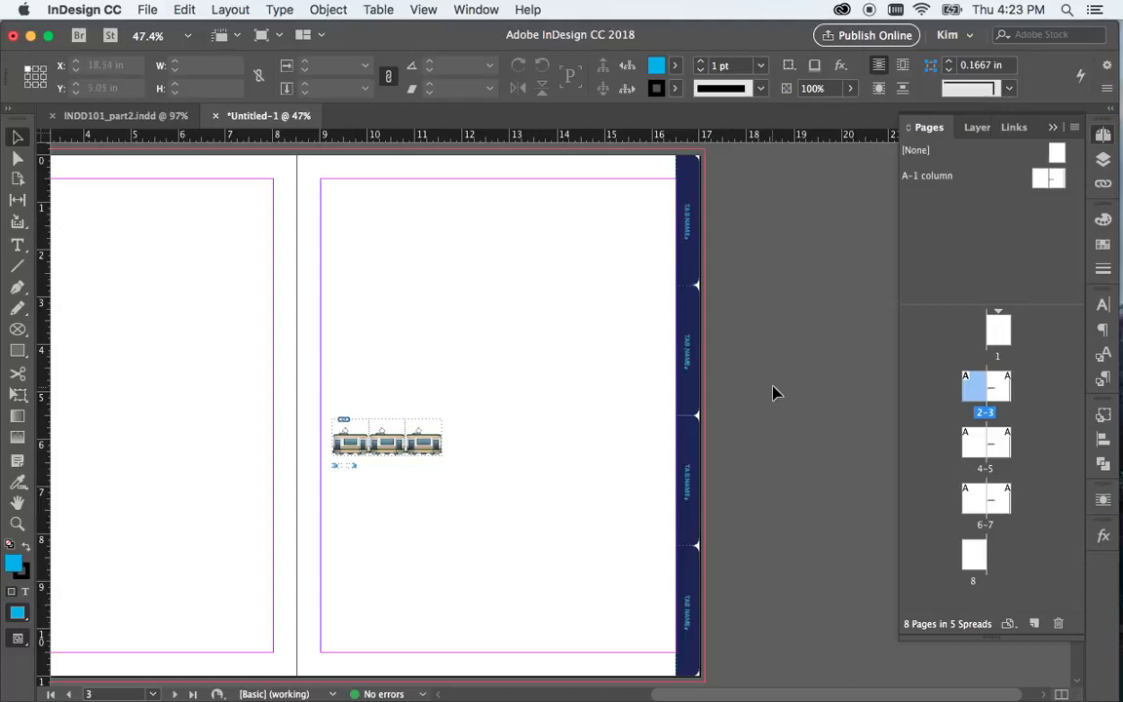
scroll(774, 392, left, 2)
scroll(774, 392, left, 2)
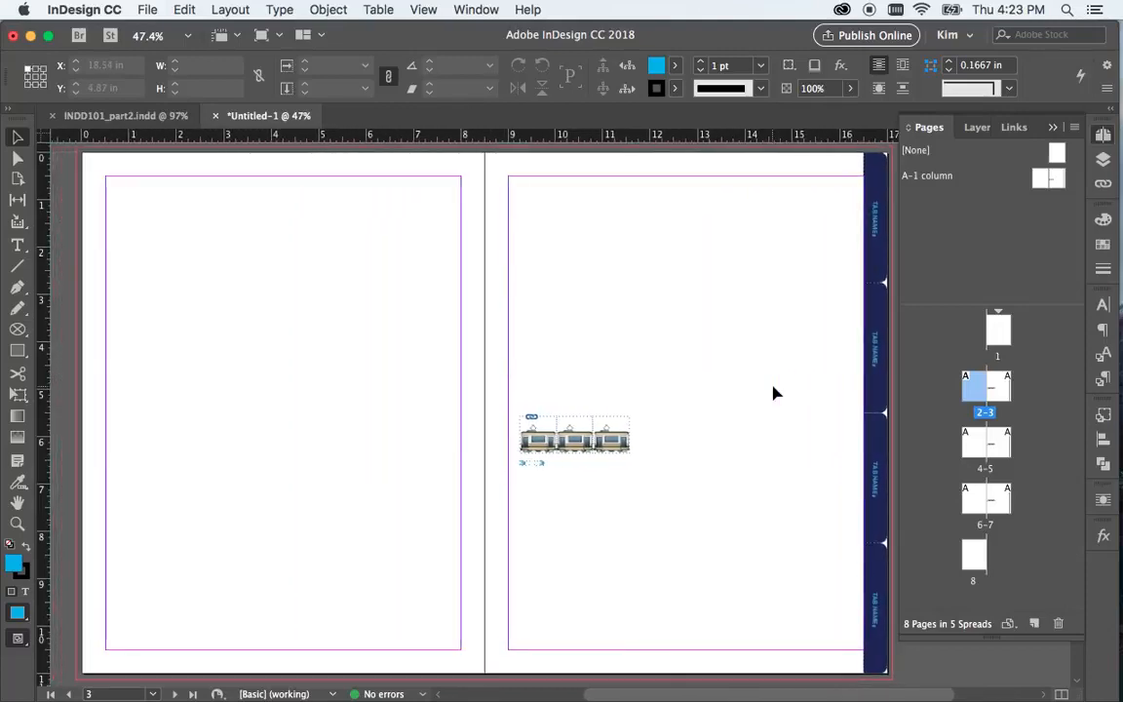
scroll(774, 392, down, 1)
scroll(774, 391, down, 10)
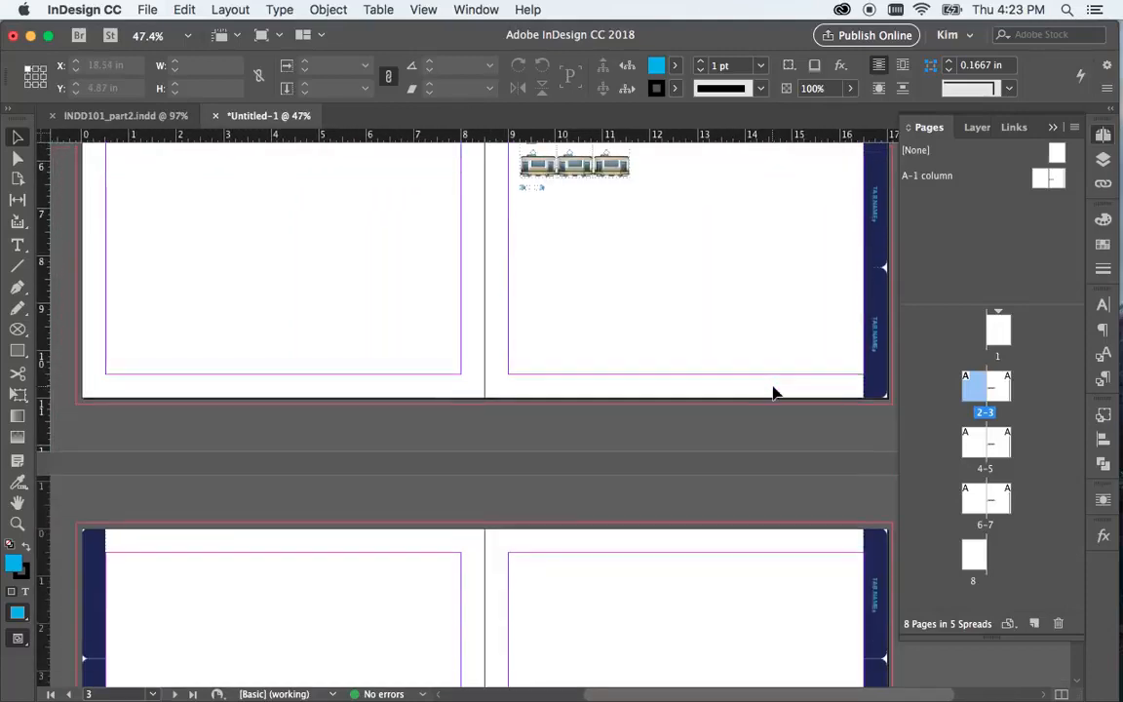
scroll(774, 391, down, 1)
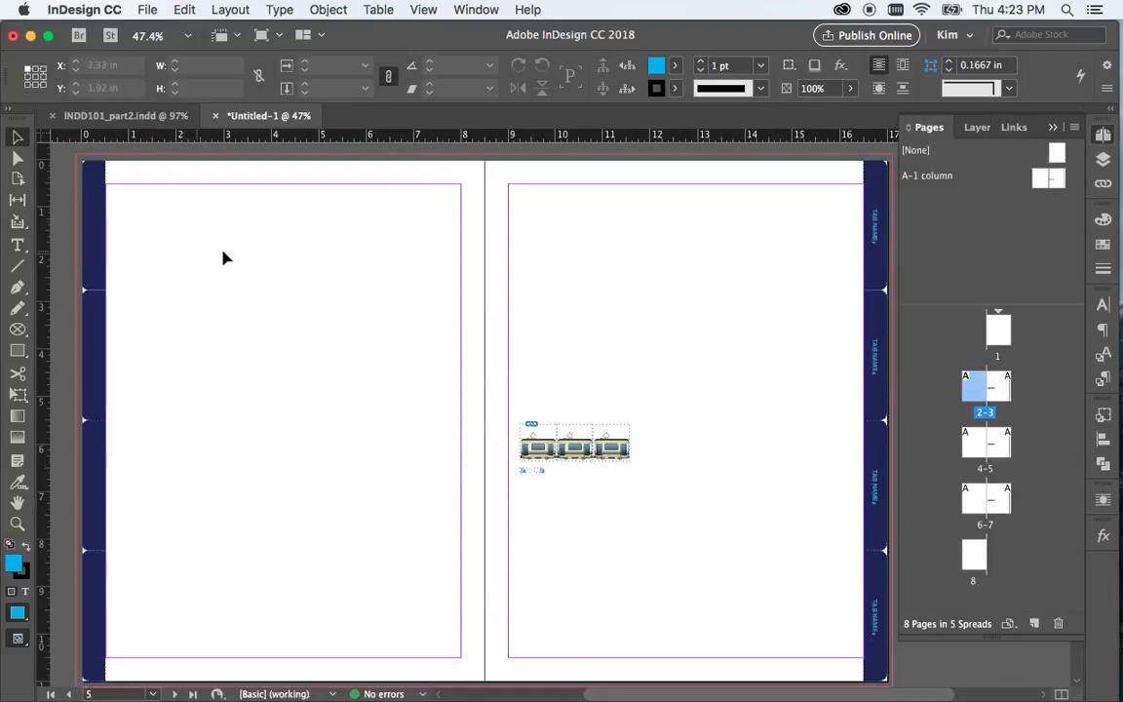
click(874, 226)
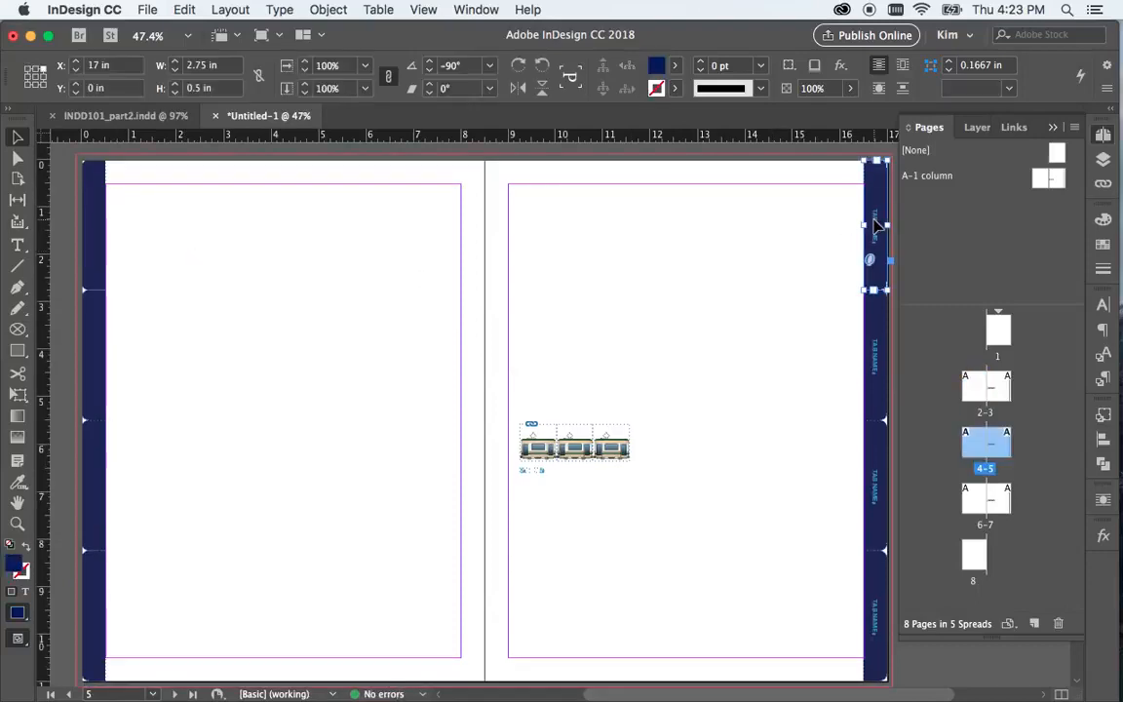
key(Delete)
drag(64, 368, 135, 646)
key(Delete)
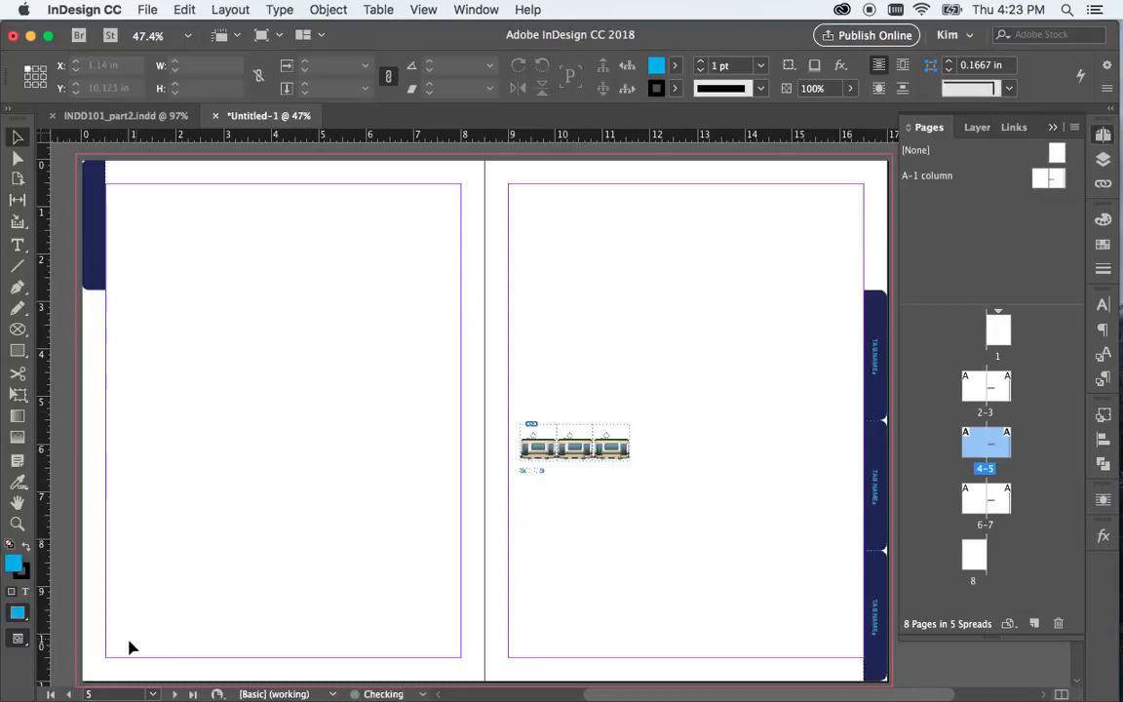
On spread 6-7, delete the two lower tabs on page 6 and the two upper tabs on page 7
scroll(846, 471, down, 10)
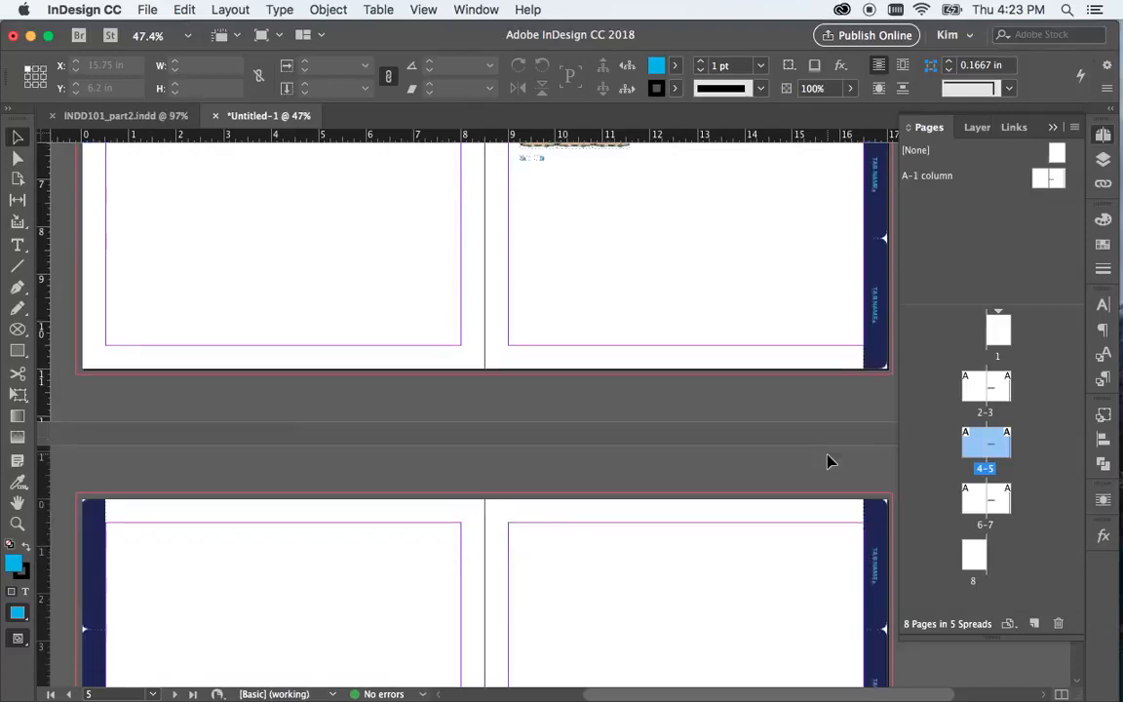
drag(44, 464, 125, 624)
key(Delete)
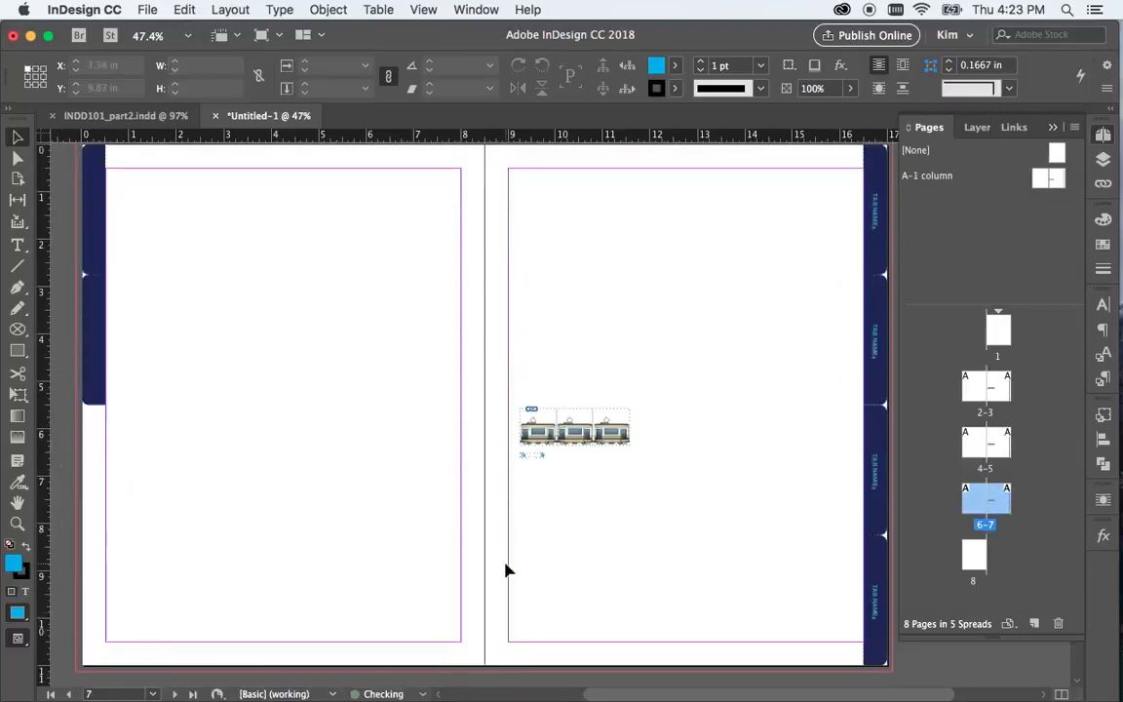
drag(829, 200, 895, 357)
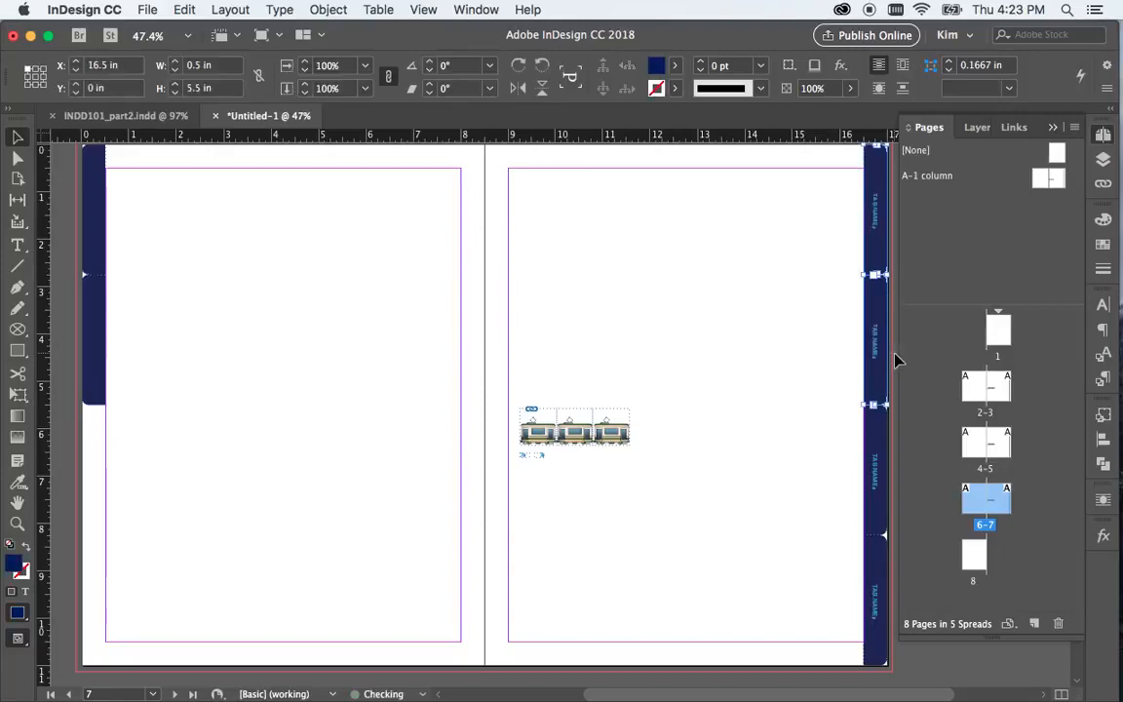
key(Delete)
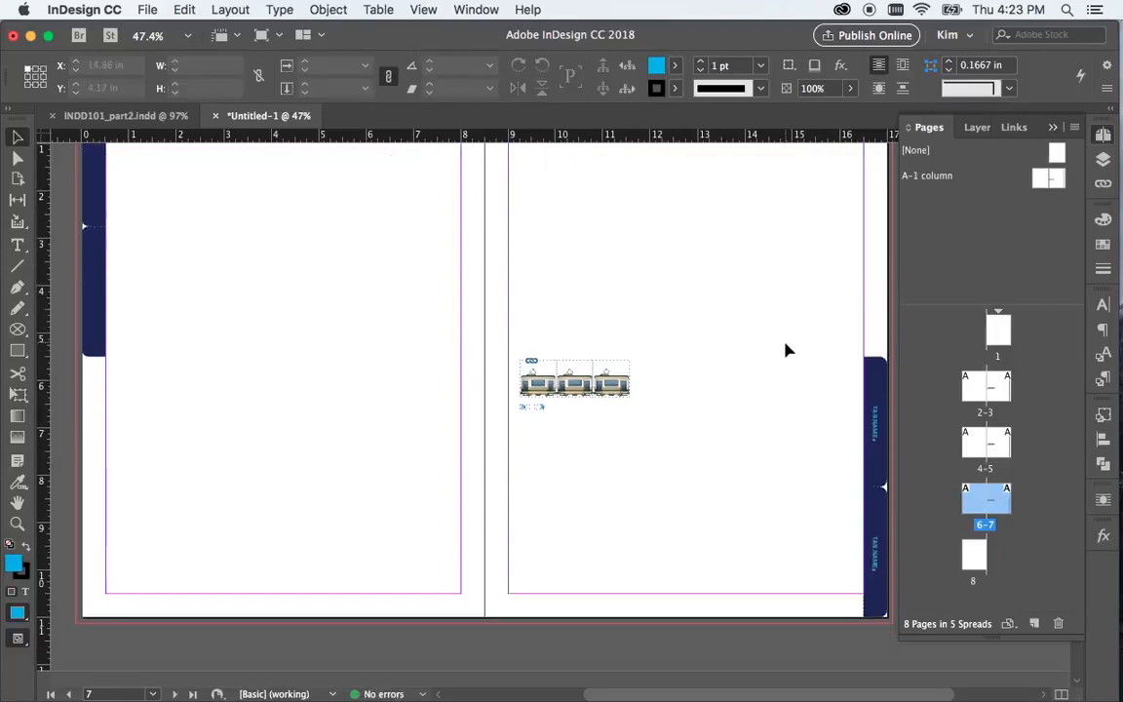
Review the tab arrangement across the spreads from pages 6-7 back to pages 2-3
scroll(787, 350, up, 3)
scroll(787, 350, down, 5)
scroll(788, 350, up, 6)
scroll(788, 350, up, 3)
scroll(788, 350, down, 7)
scroll(788, 350, up, 1)
scroll(787, 350, up, 1)
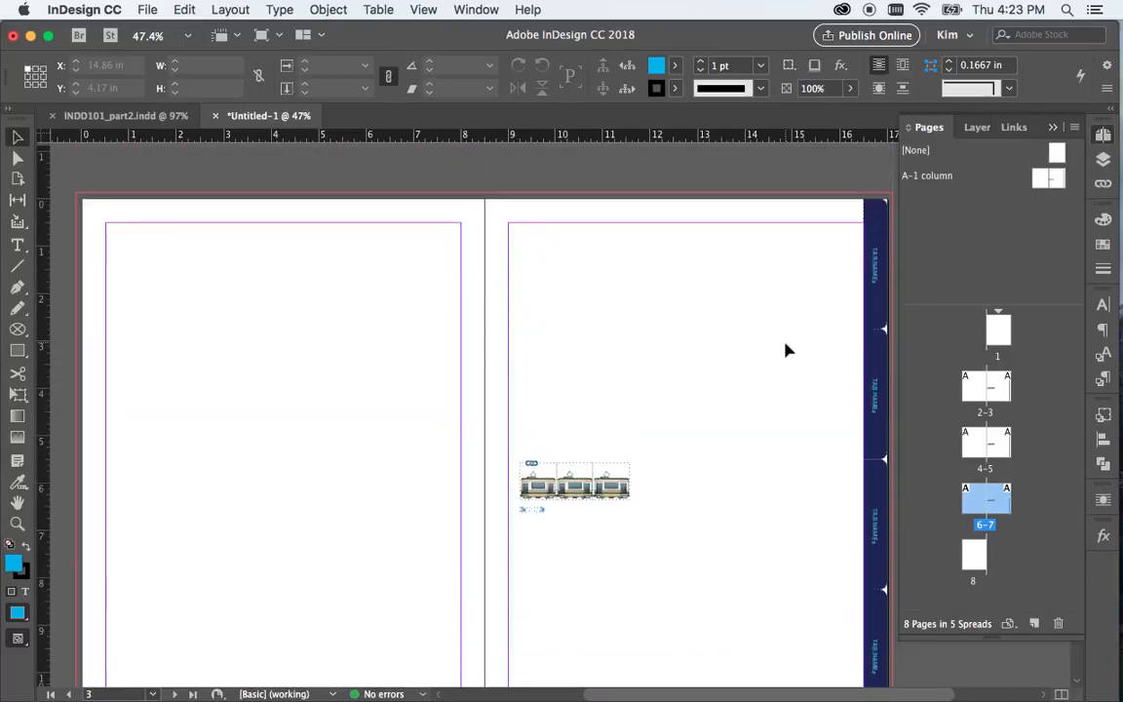
scroll(788, 350, down, 1)
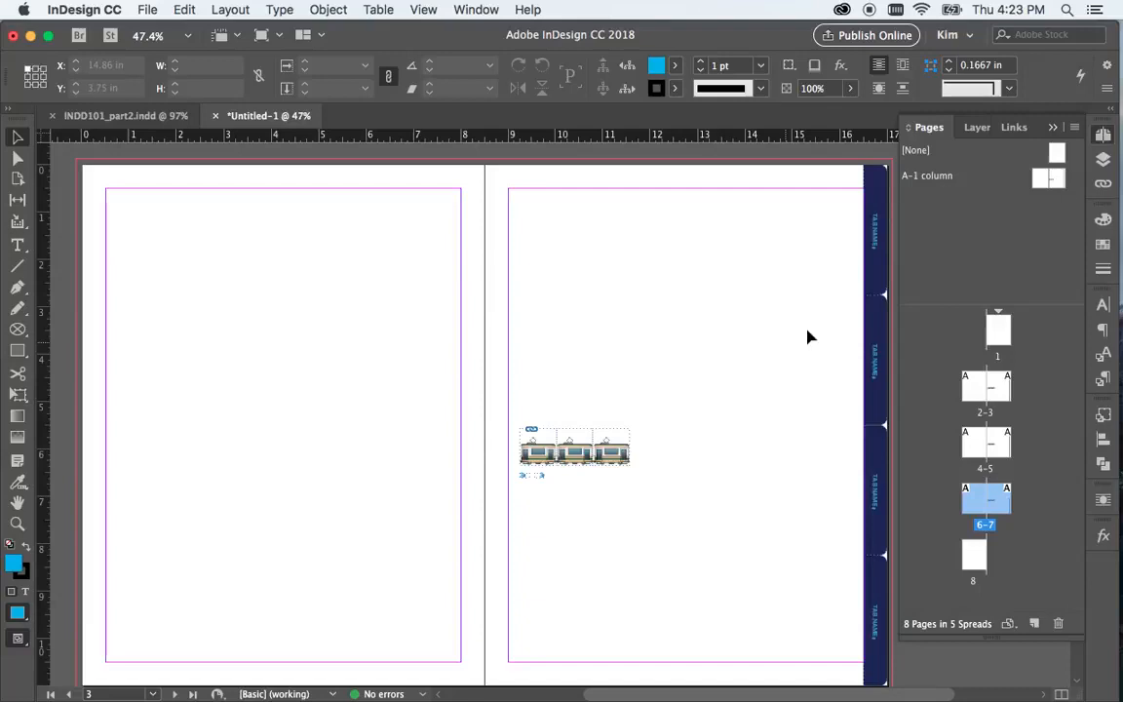
On the A-1 column master, change the fill of the four right-page tabs to the dark red R=109 G=18 B=3 swatch
click(1058, 180)
double_click(1057, 180)
click(874, 232)
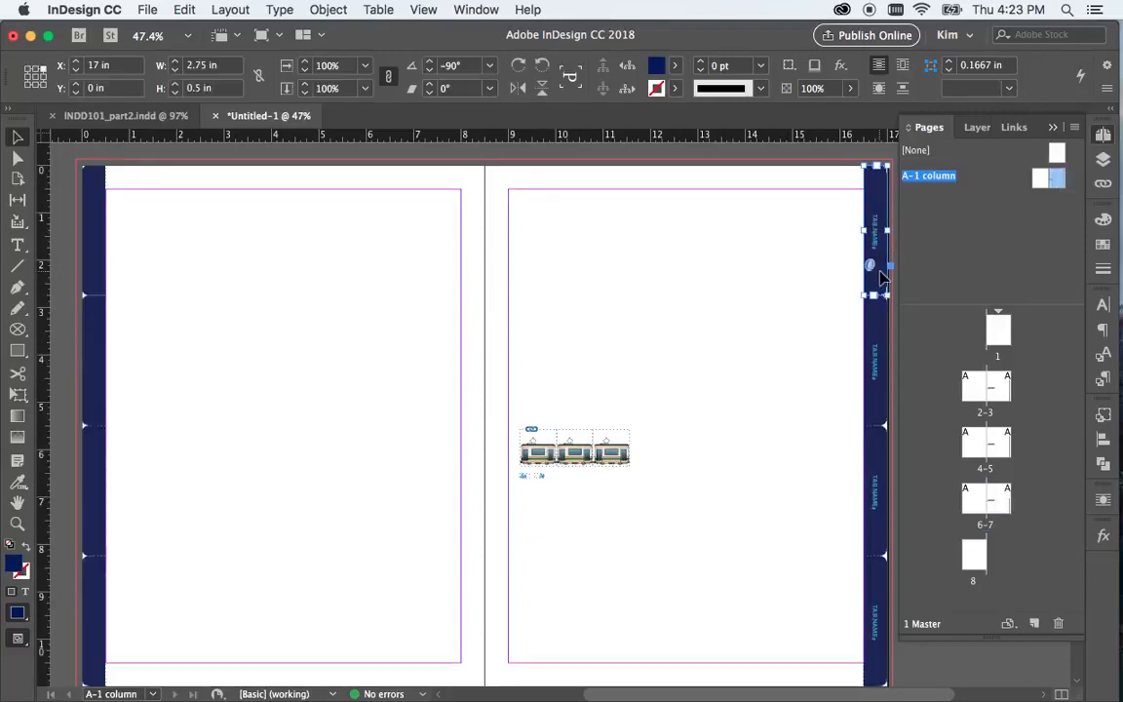
click(875, 458)
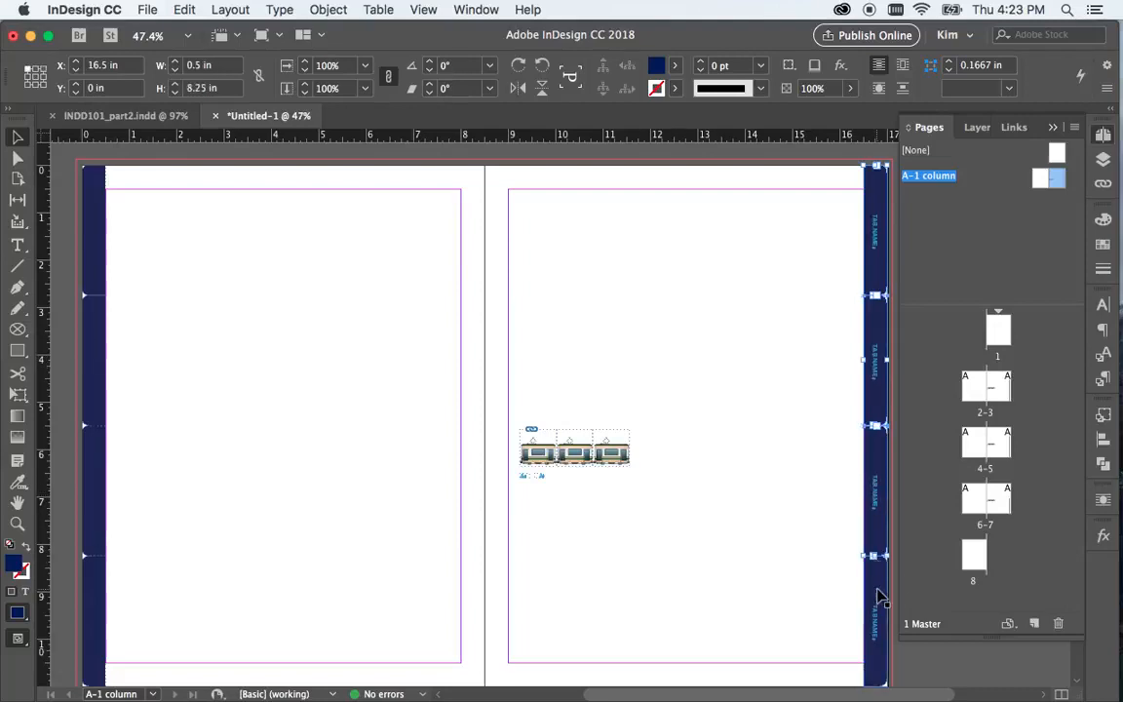
click(674, 66)
click(544, 215)
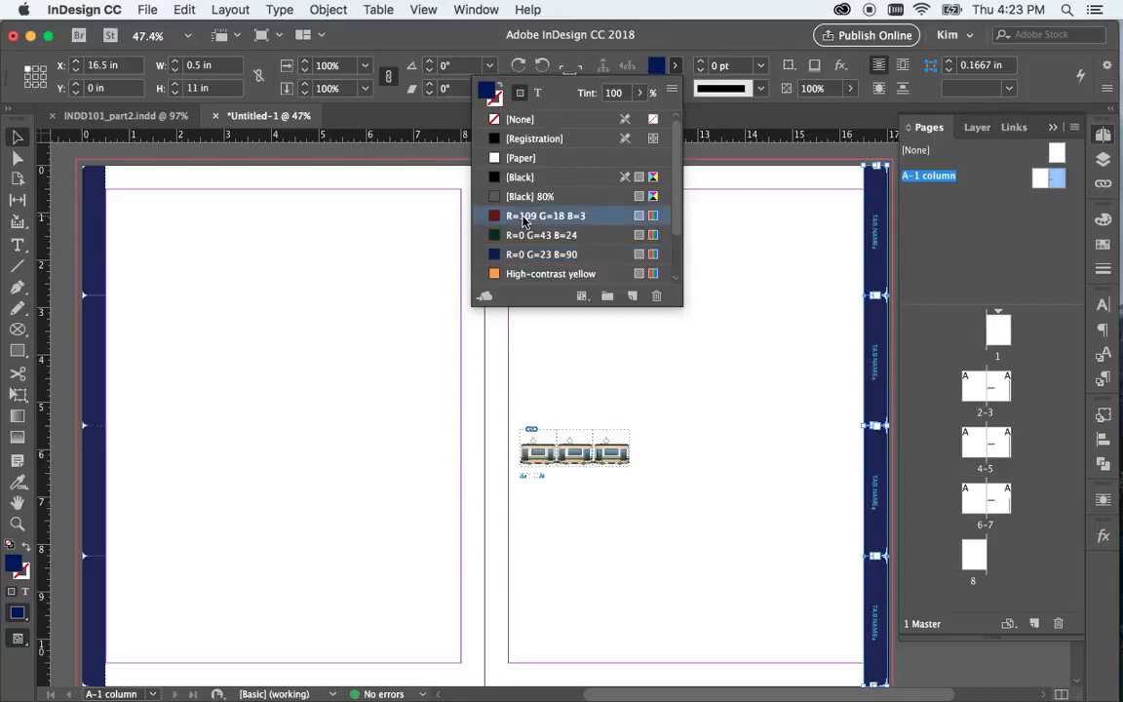
Check the recoloured right-page tabs on spreads 2-3, 4-5 and 6-7, and return to the A-1 column master
click(762, 368)
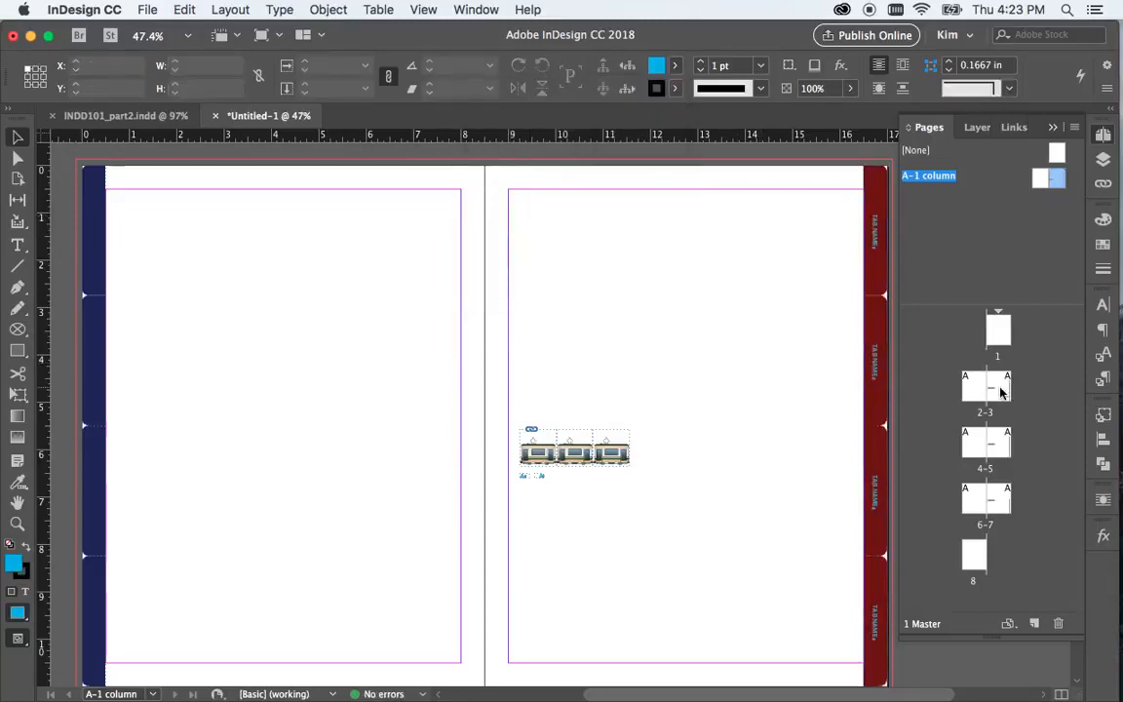
double_click(997, 390)
double_click(986, 446)
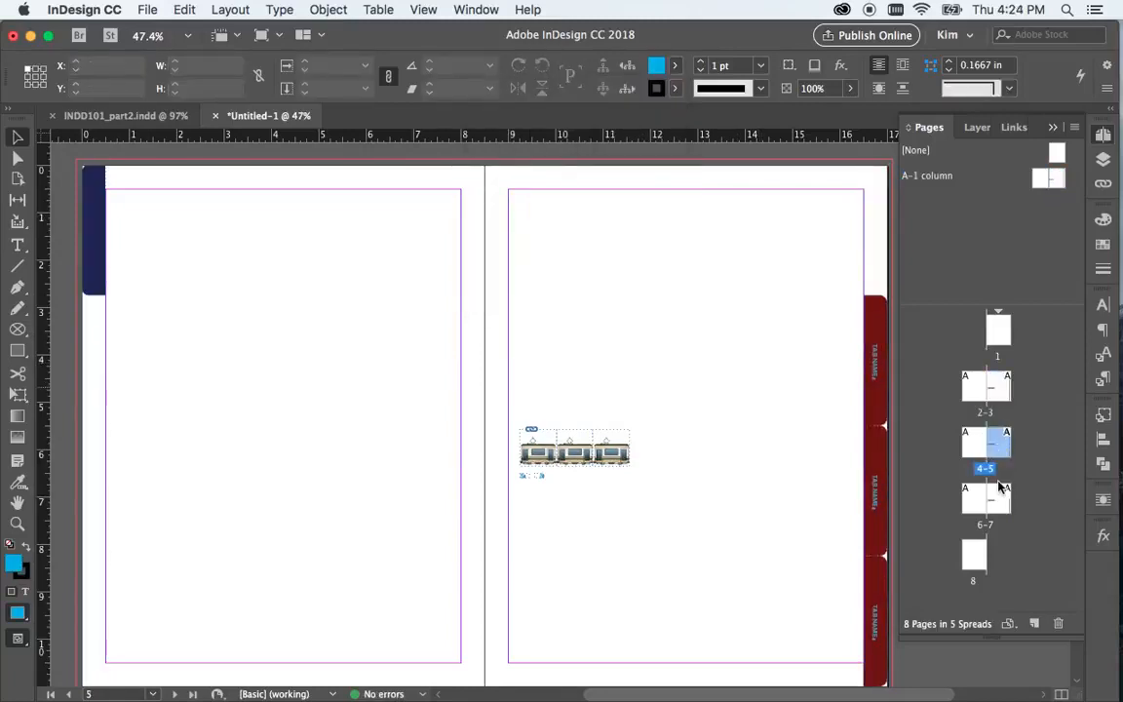
double_click(996, 495)
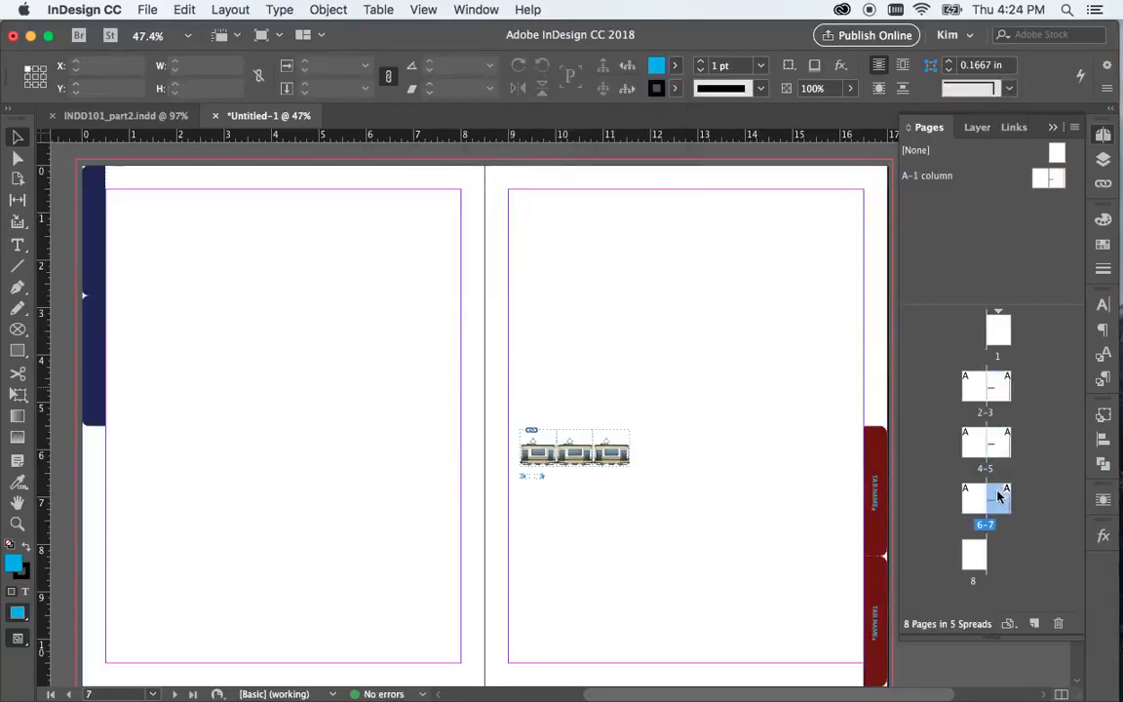
double_click(1058, 179)
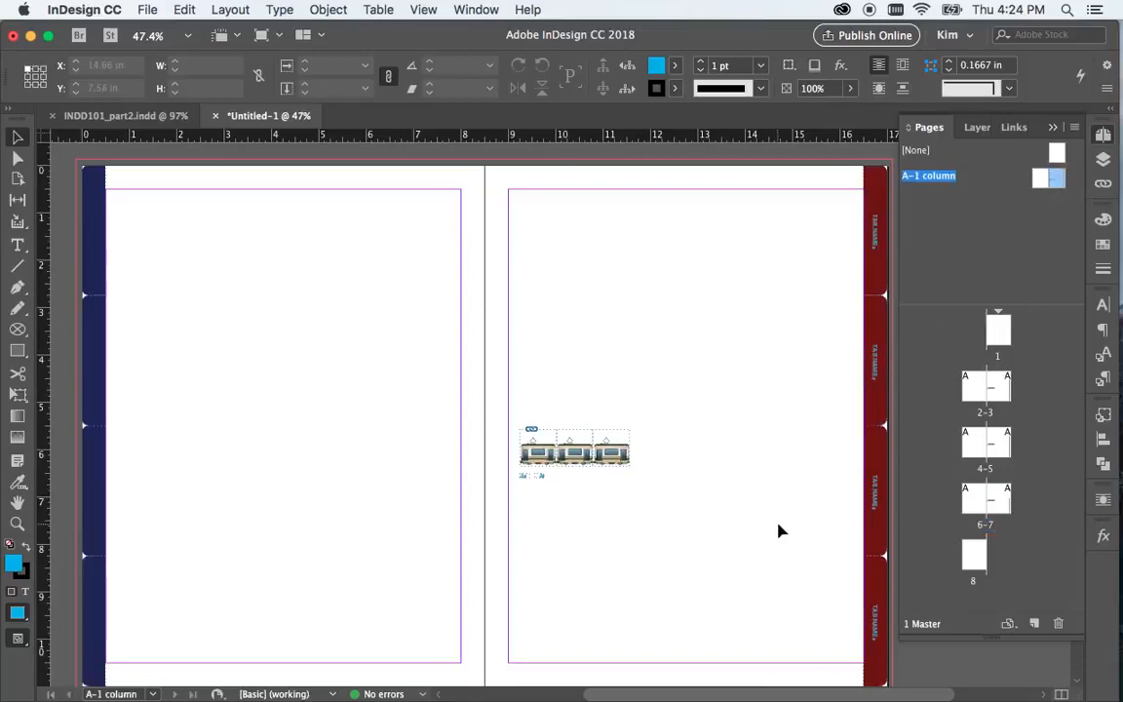
click(97, 243)
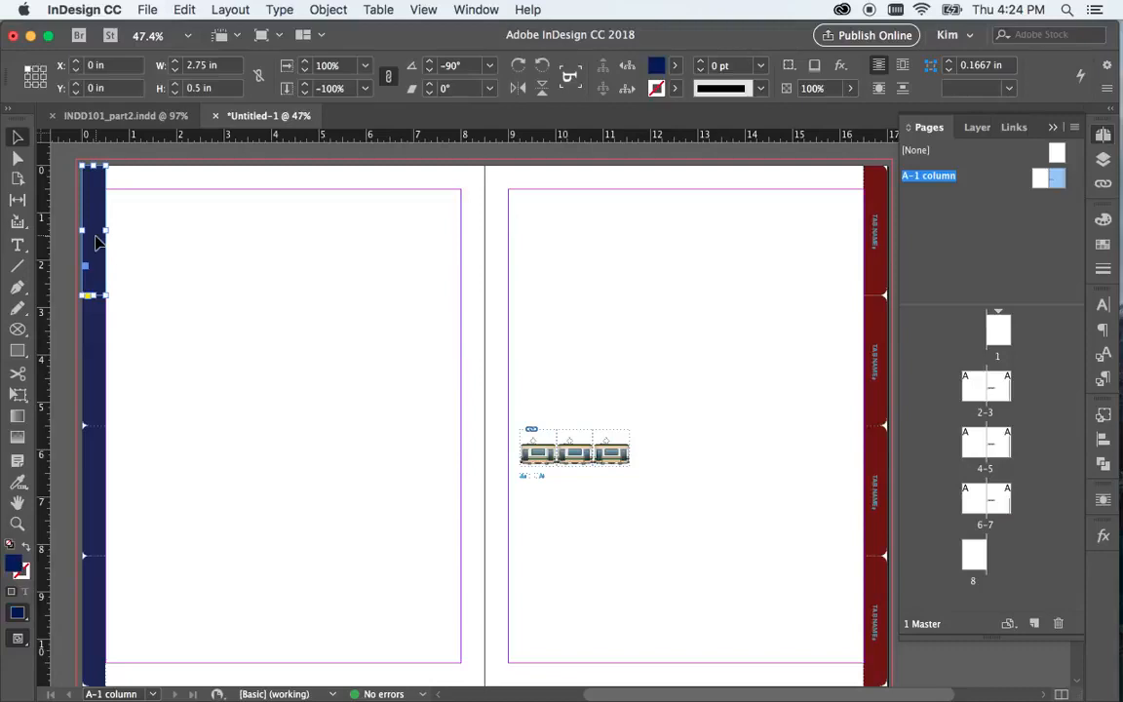
click(273, 252)
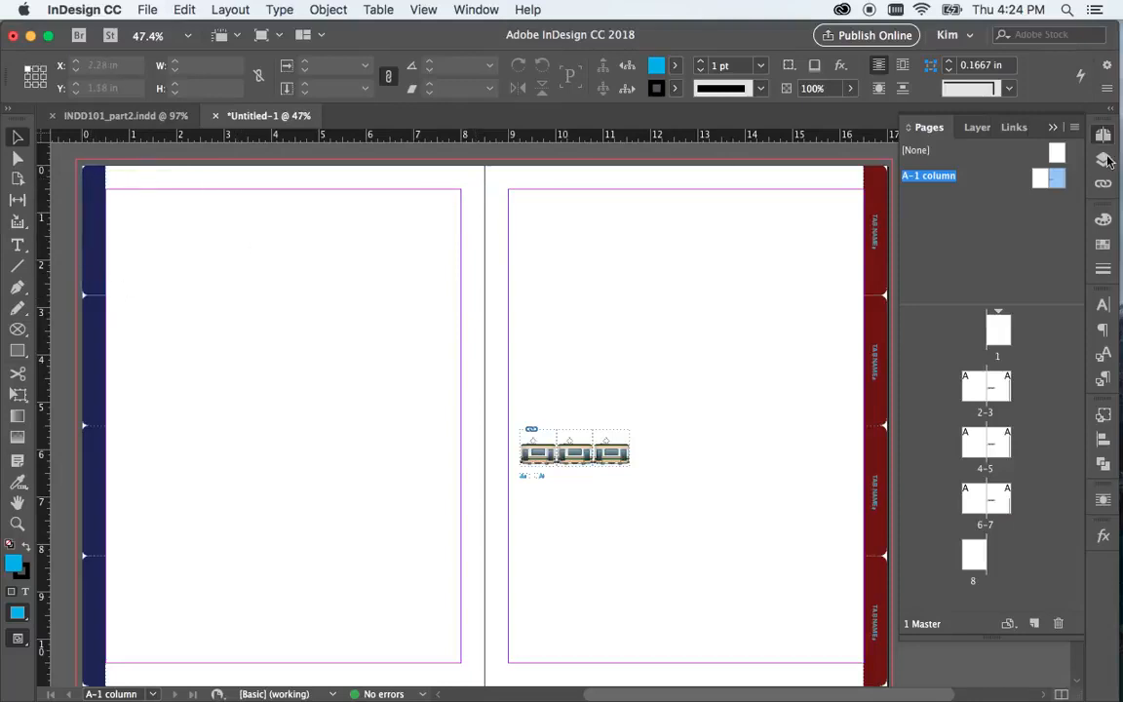
Set the outside margin of both A-1 column master pages to 1 in
click(1048, 178)
click(234, 10)
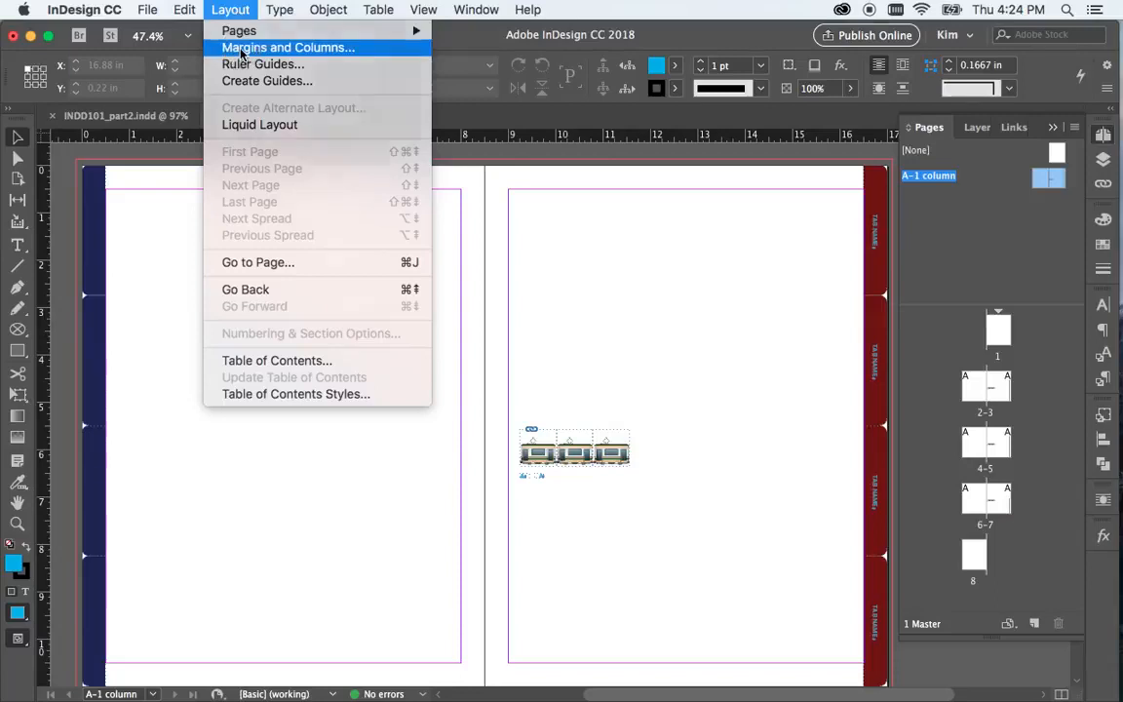
click(241, 52)
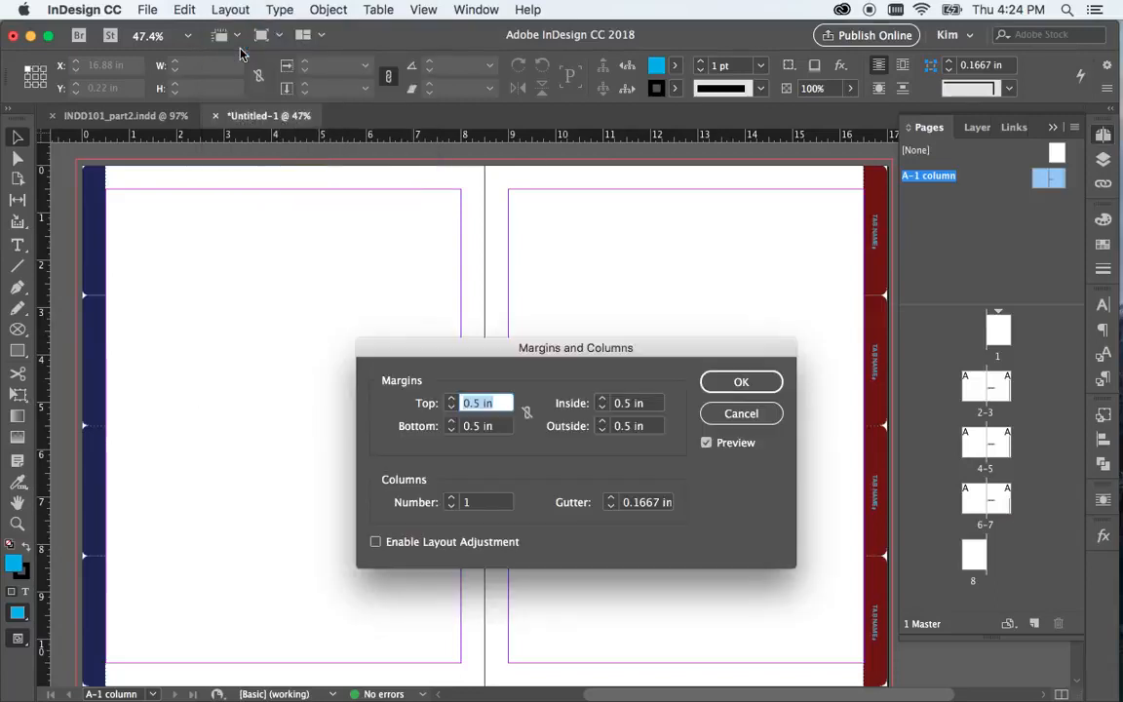
click(602, 399)
click(603, 406)
click(602, 422)
click(602, 422)
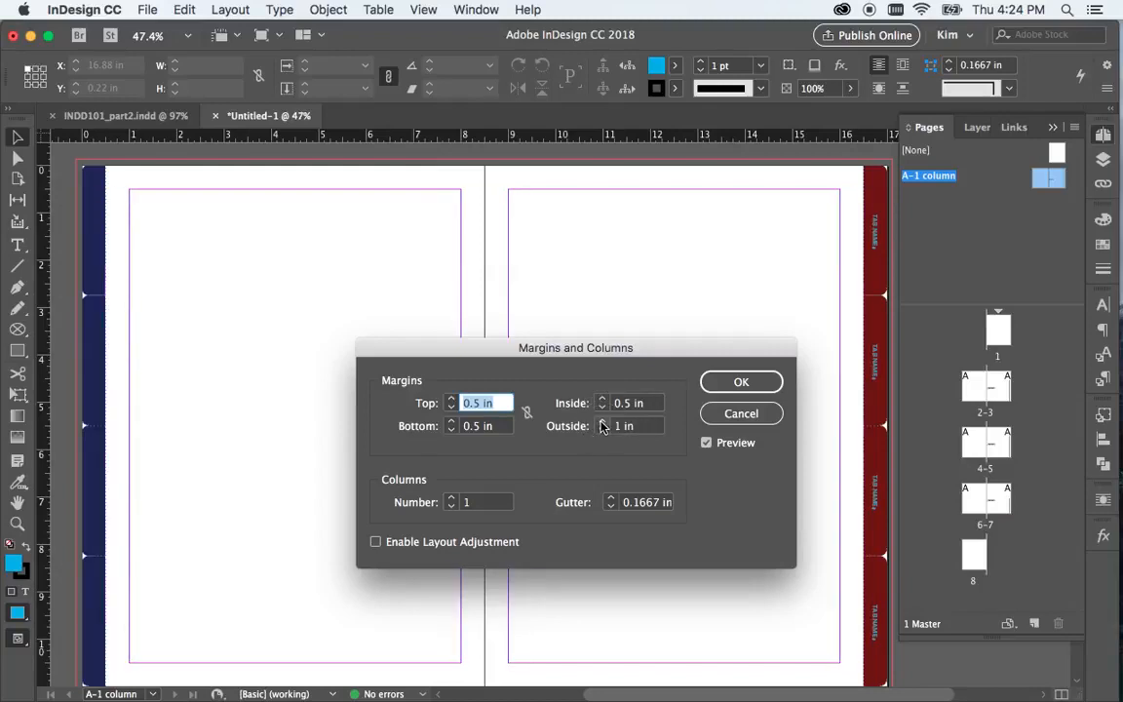
click(741, 382)
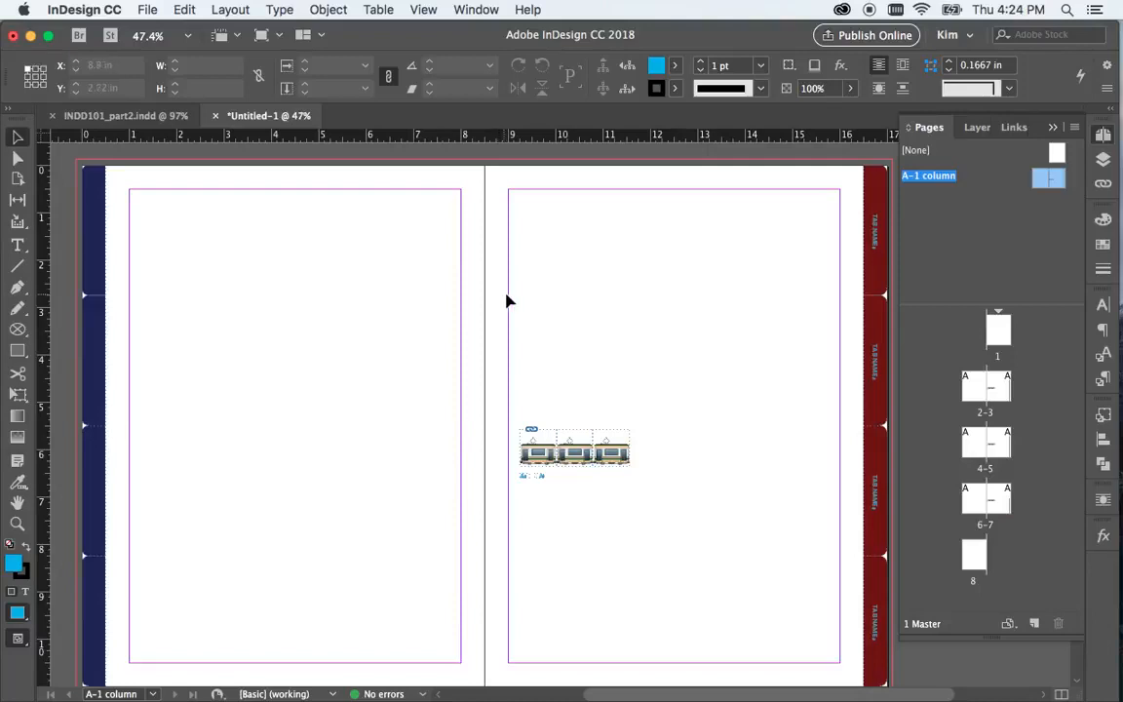
Move the train graphic into the lower outside corner of the right master page's margins and set the reference point to bottom-right
click(614, 460)
drag(617, 458, 844, 657)
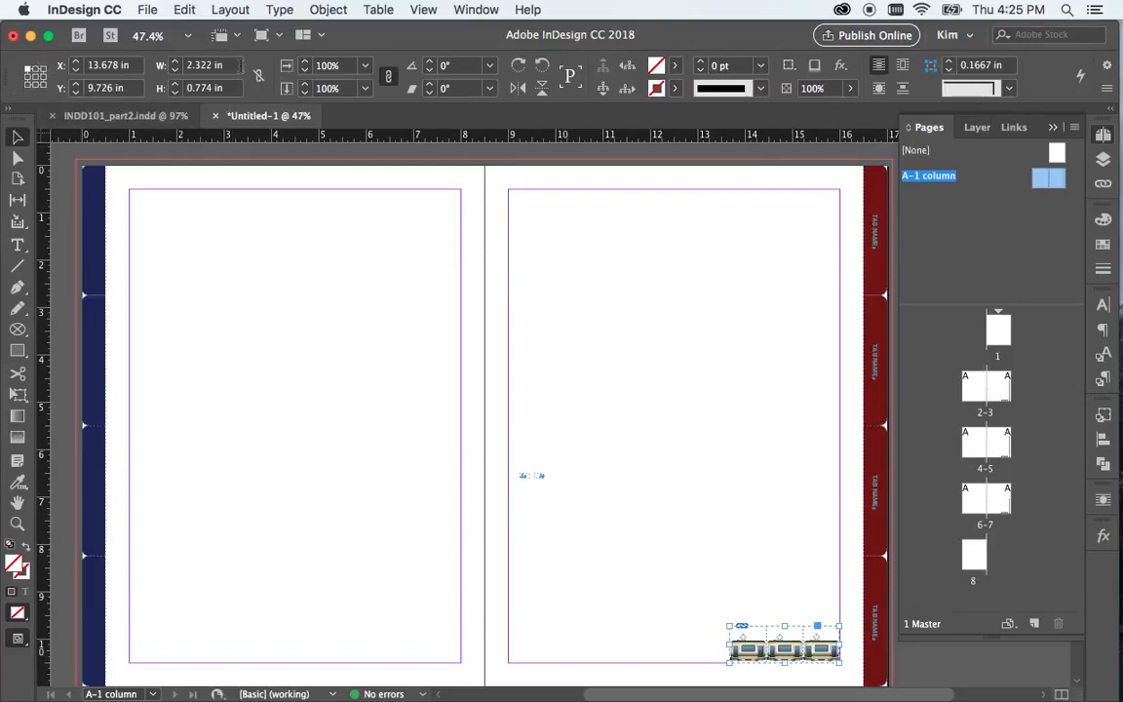
click(43, 87)
click(520, 399)
Examine the two page-number frames up close and the Current Page Number marker among the special characters
drag(504, 441, 579, 516)
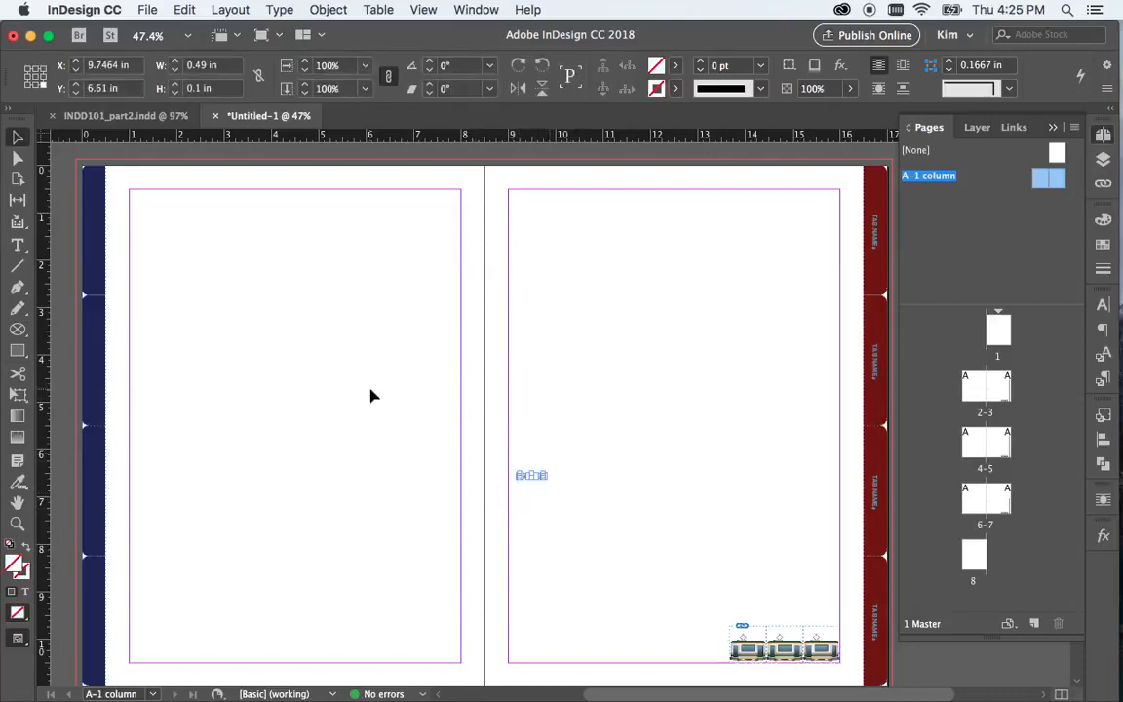
key(super+equal)
key(super+equal)
key(super+equal)
key(super+equal)
key(super+equal)
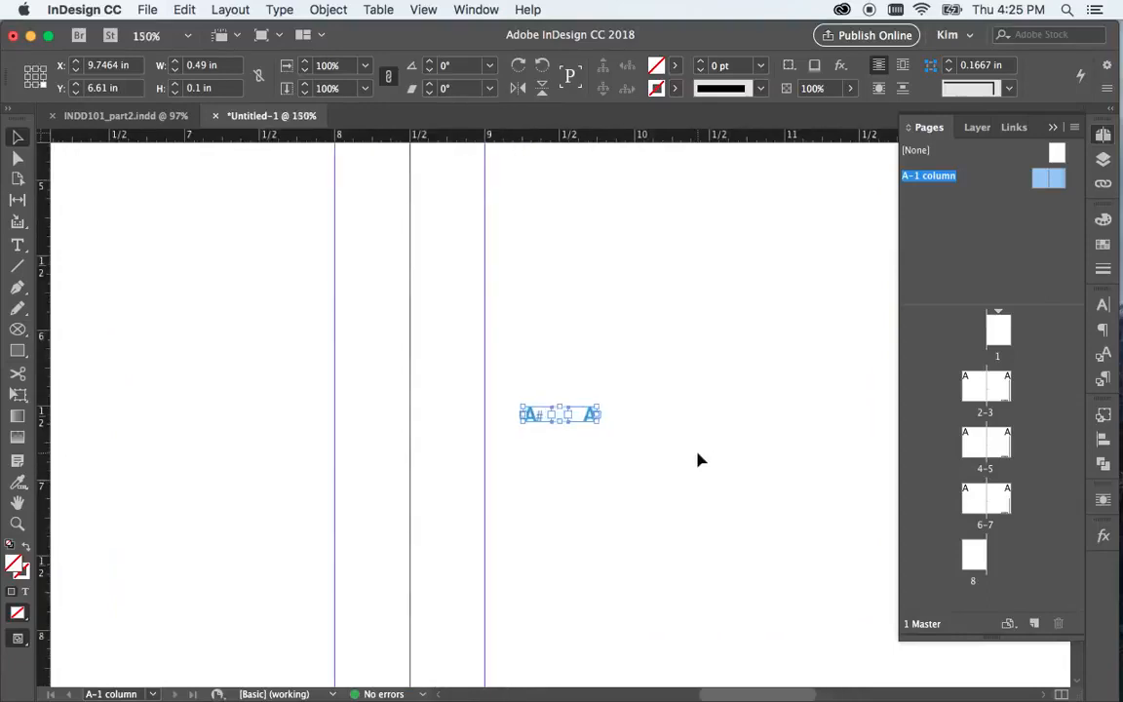
click(552, 462)
click(535, 419)
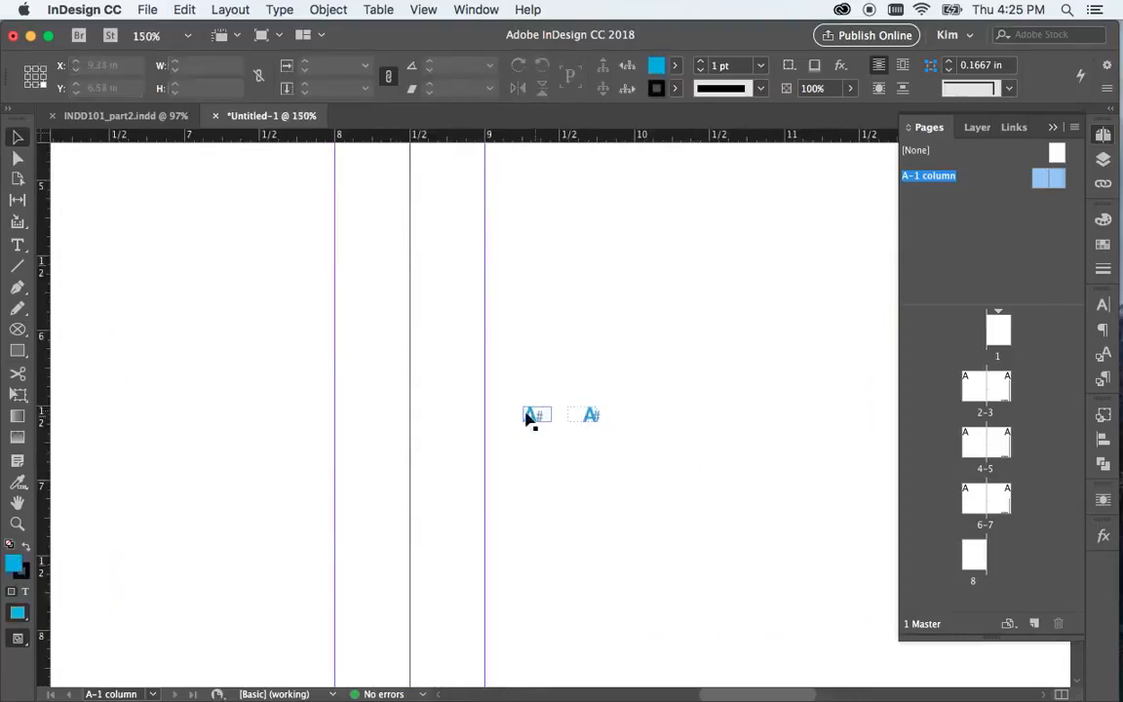
click(281, 10)
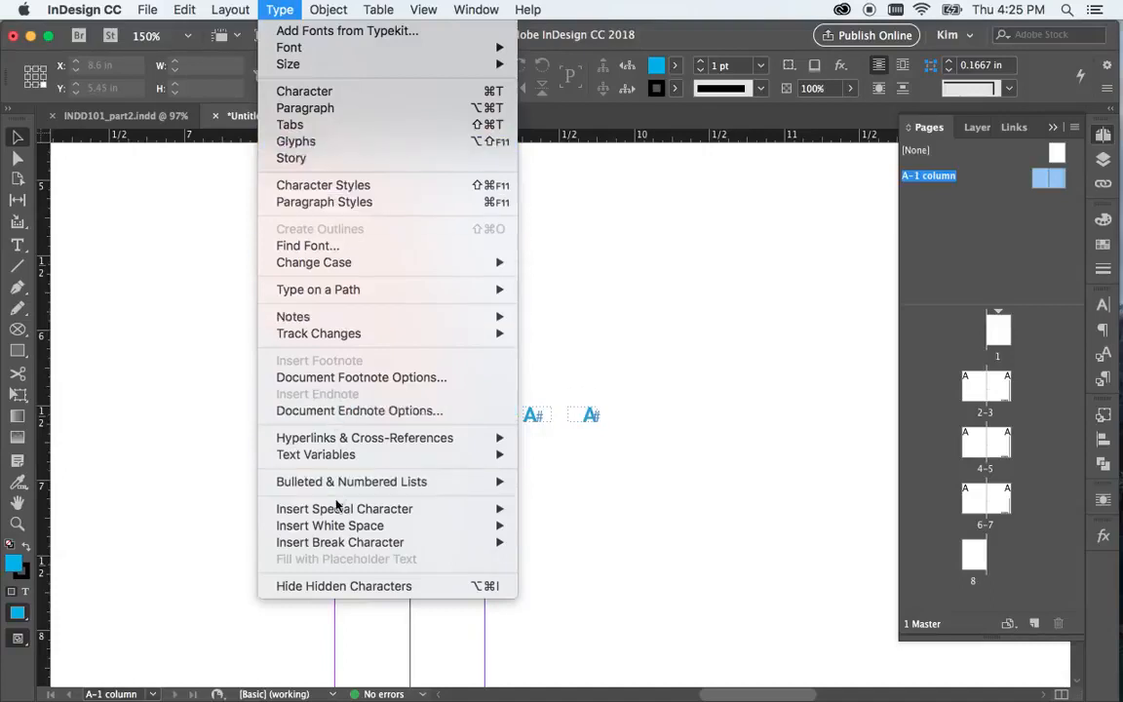
mouse_move(341, 508)
mouse_move(612, 528)
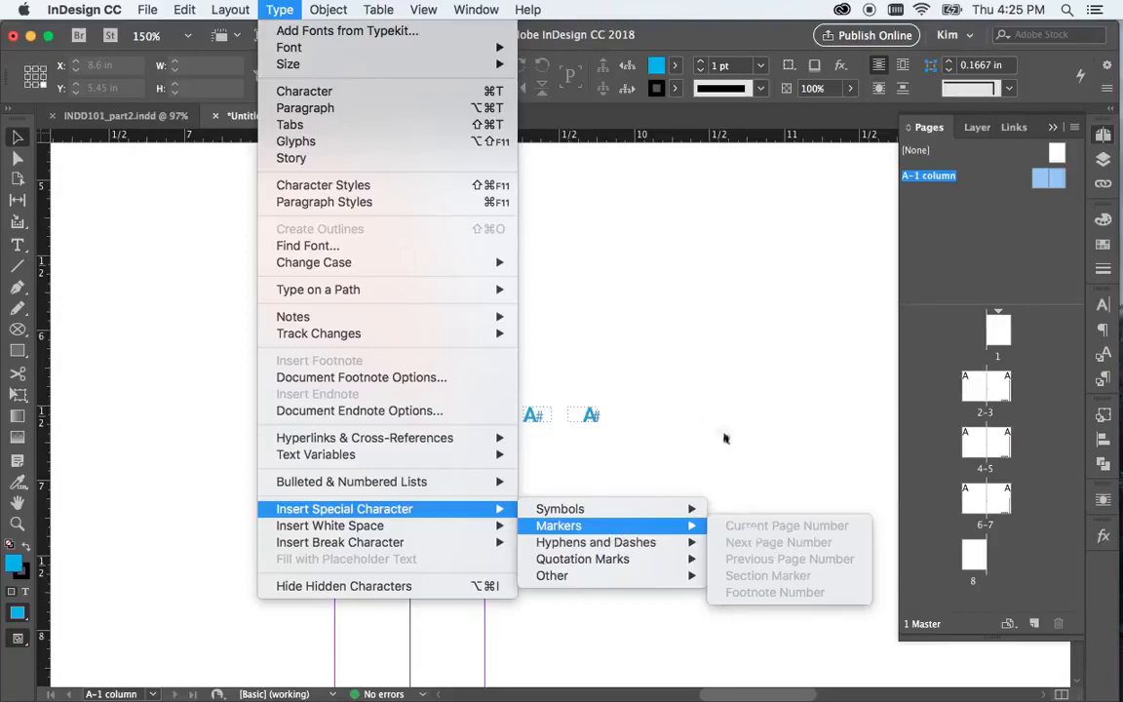
click(683, 439)
Set the vertical position of the two page-number frames' lower edge to Y 10.75 in
shift+click(592, 419)
double_click(112, 88)
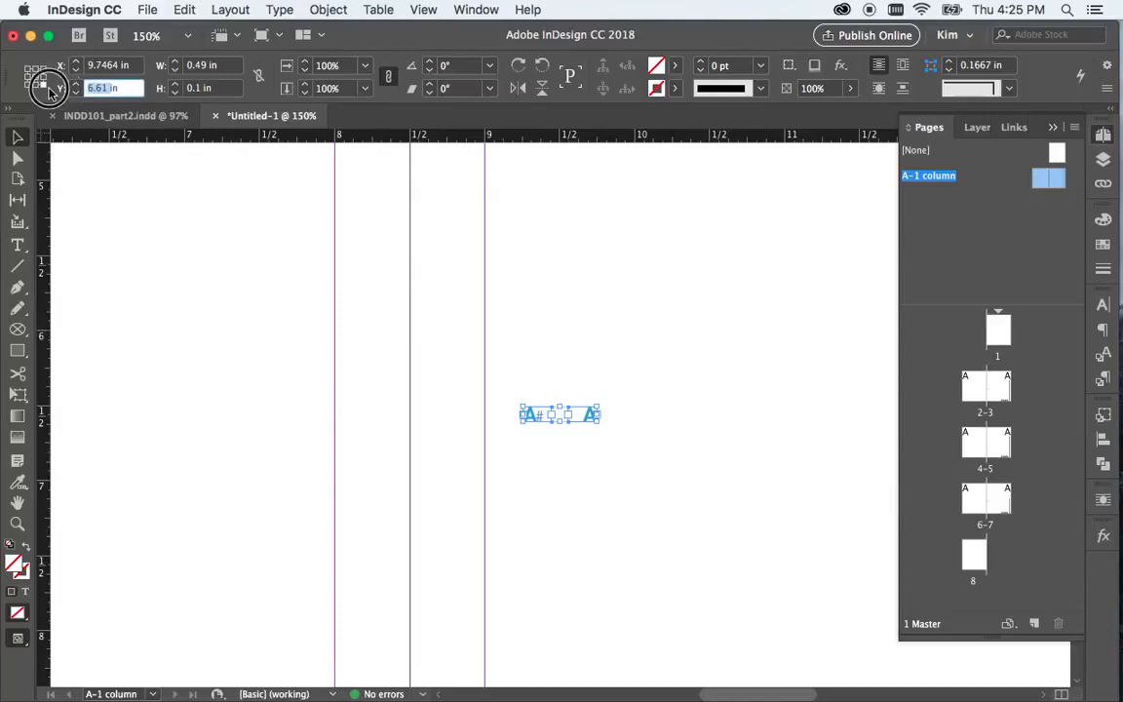
text(10.75in)
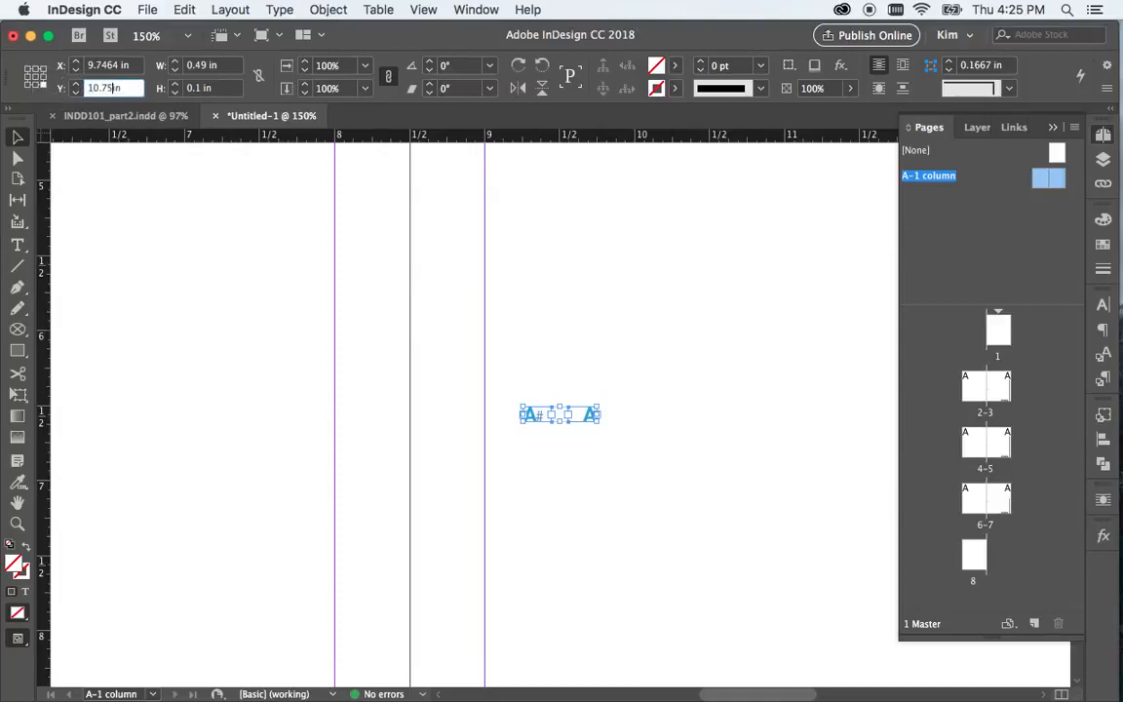
key(Return)
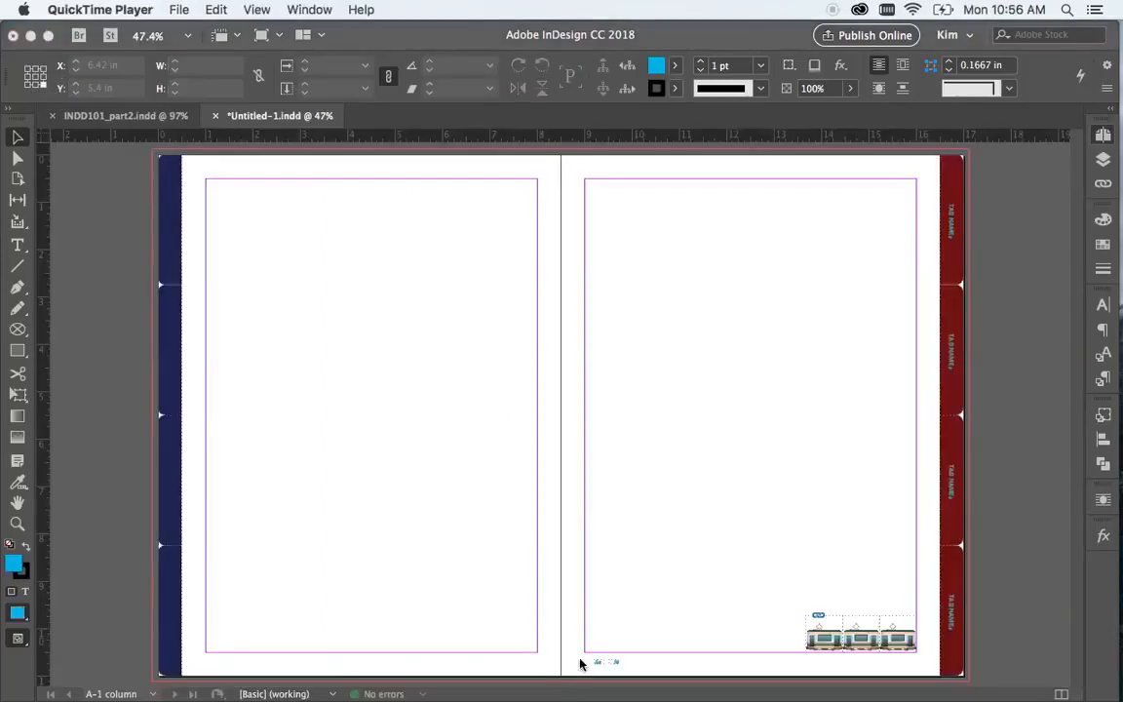
Align the right edge of the right-hand page-number frame with the train graphic's right edge
drag(579, 651, 646, 680)
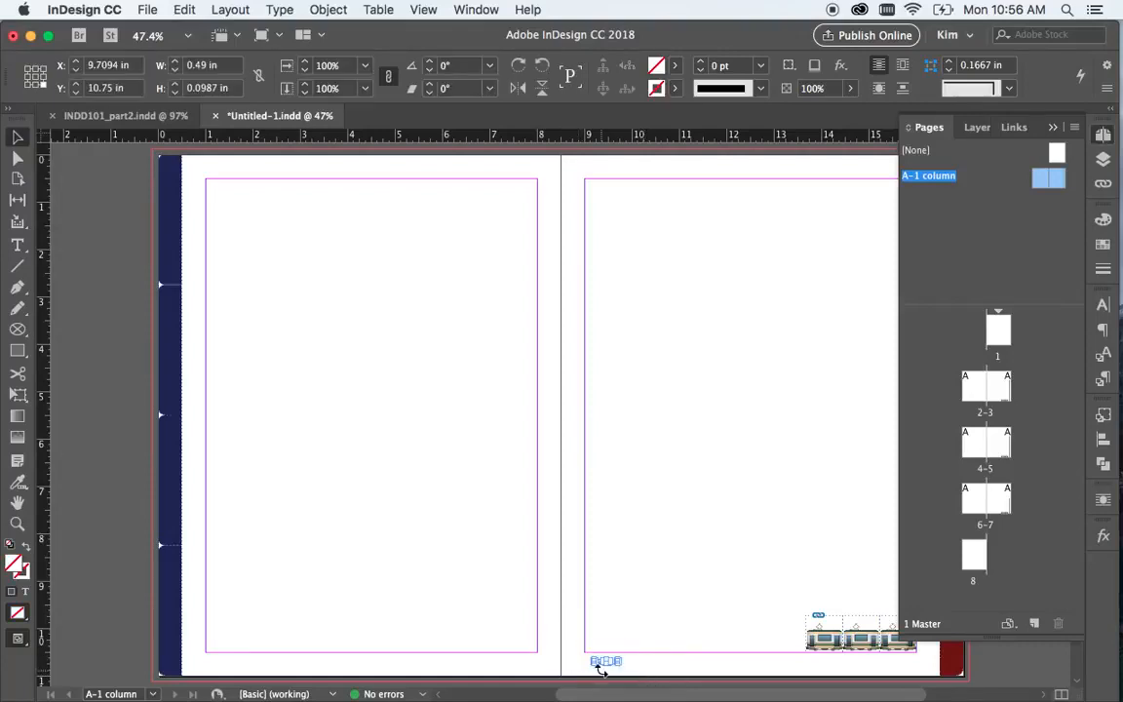
click(664, 659)
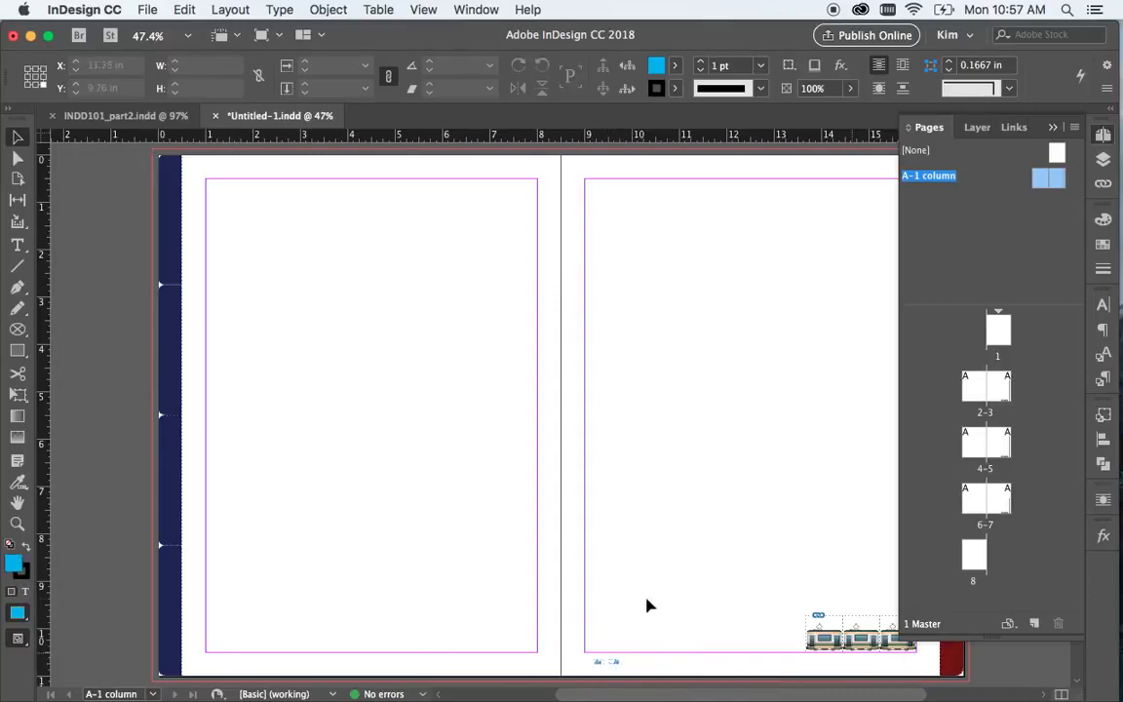
drag(607, 582, 894, 680)
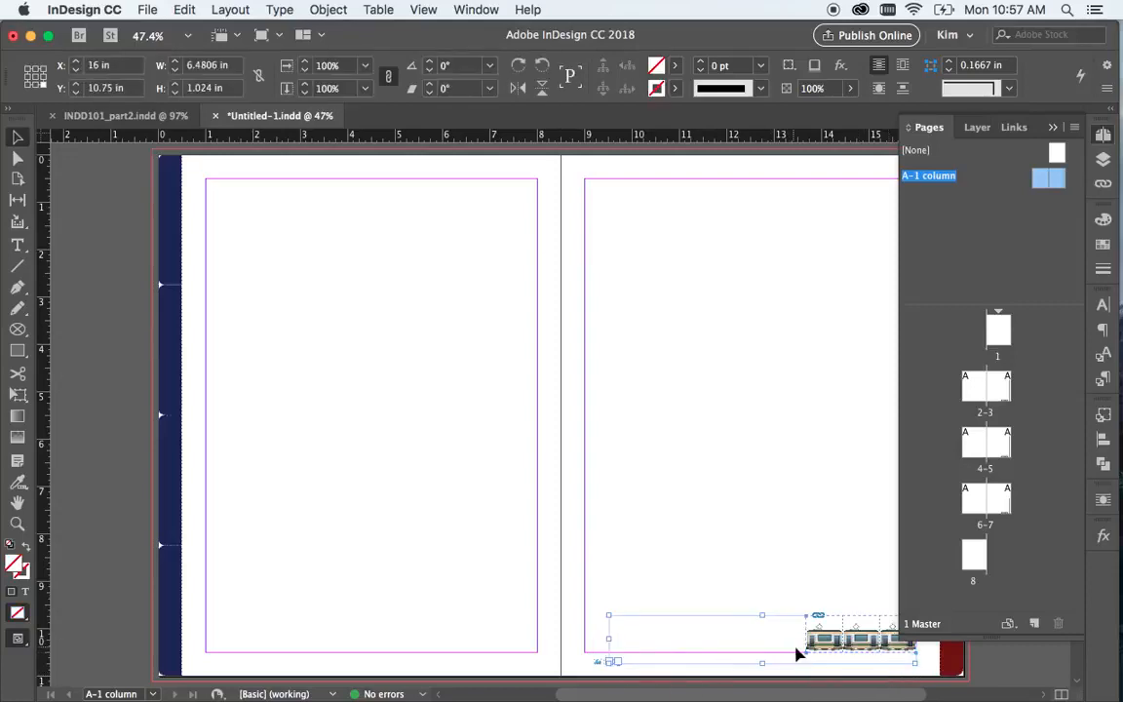
click(1103, 441)
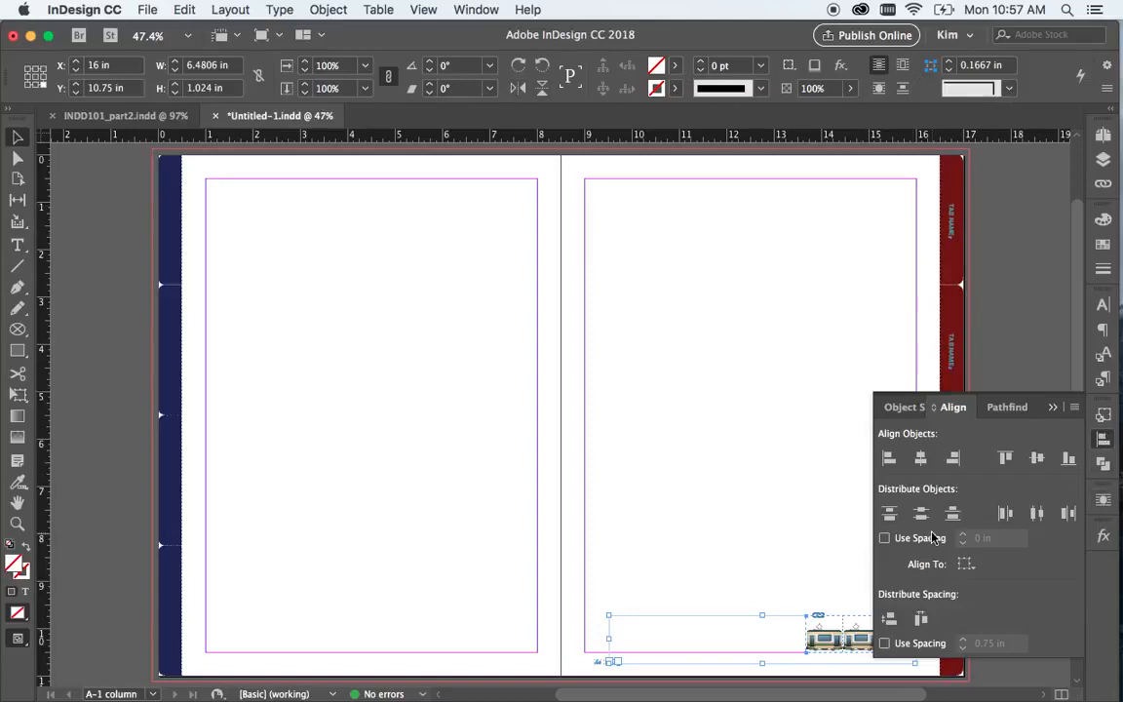
click(954, 458)
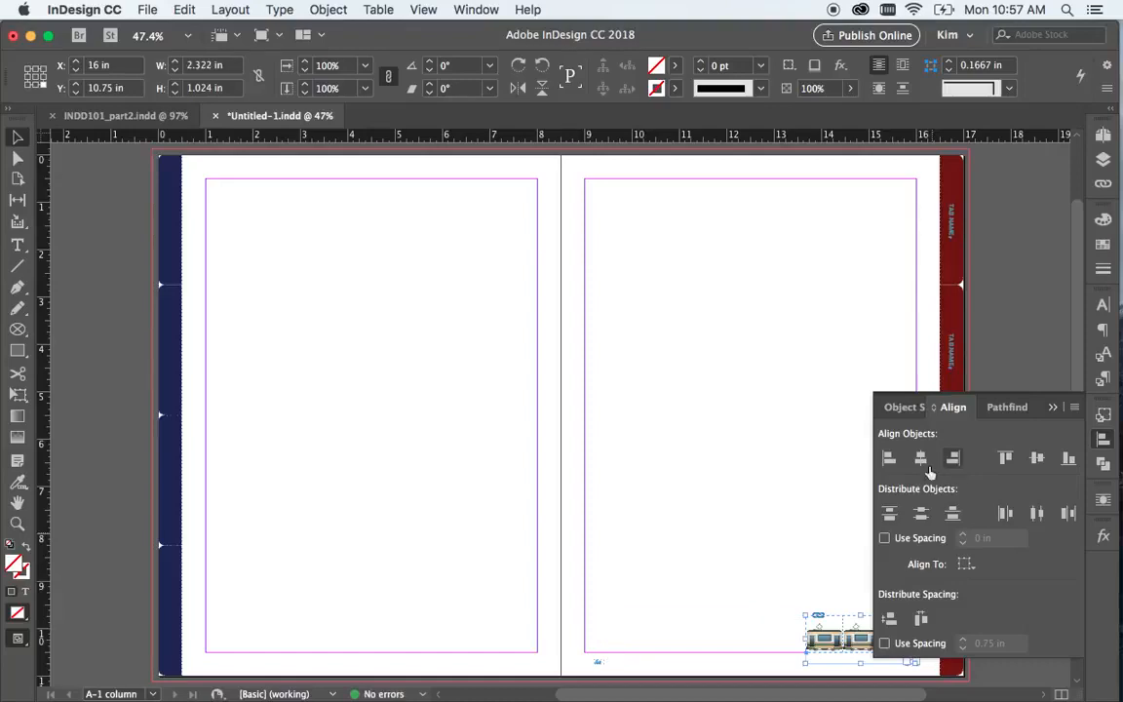
Move the remaining page-number frame to the left master page, with its left edge at X 1 in
drag(579, 615, 622, 670)
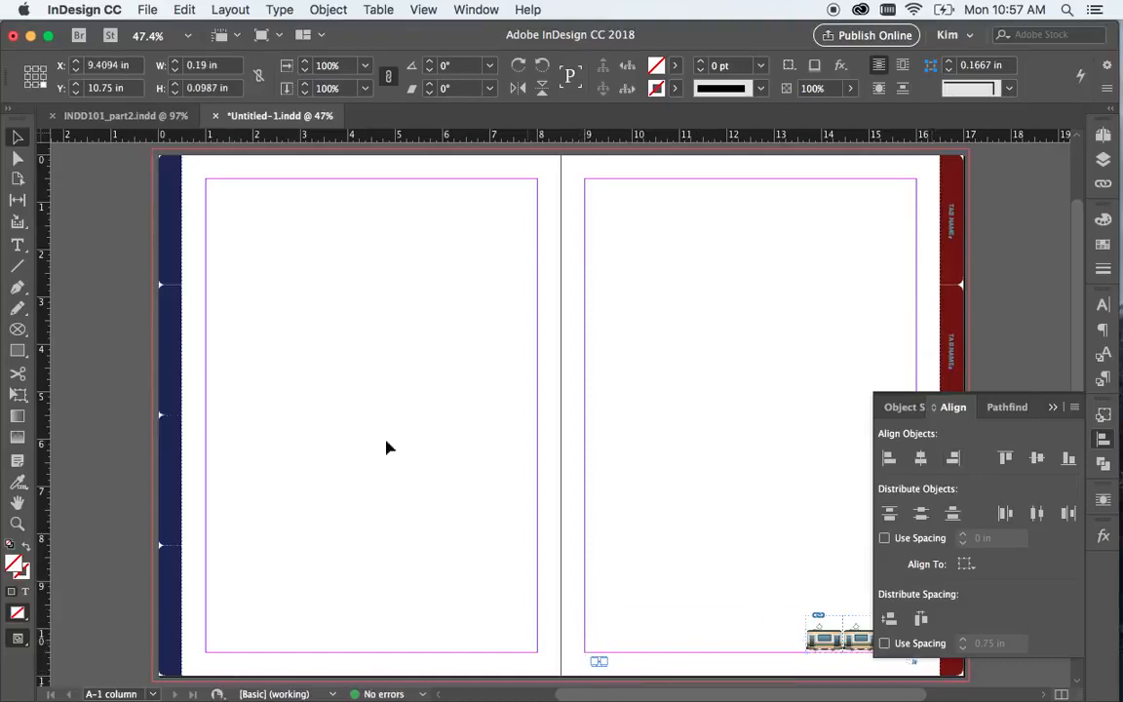
click(28, 84)
drag(121, 66, 56, 64)
text(1)
key(Return)
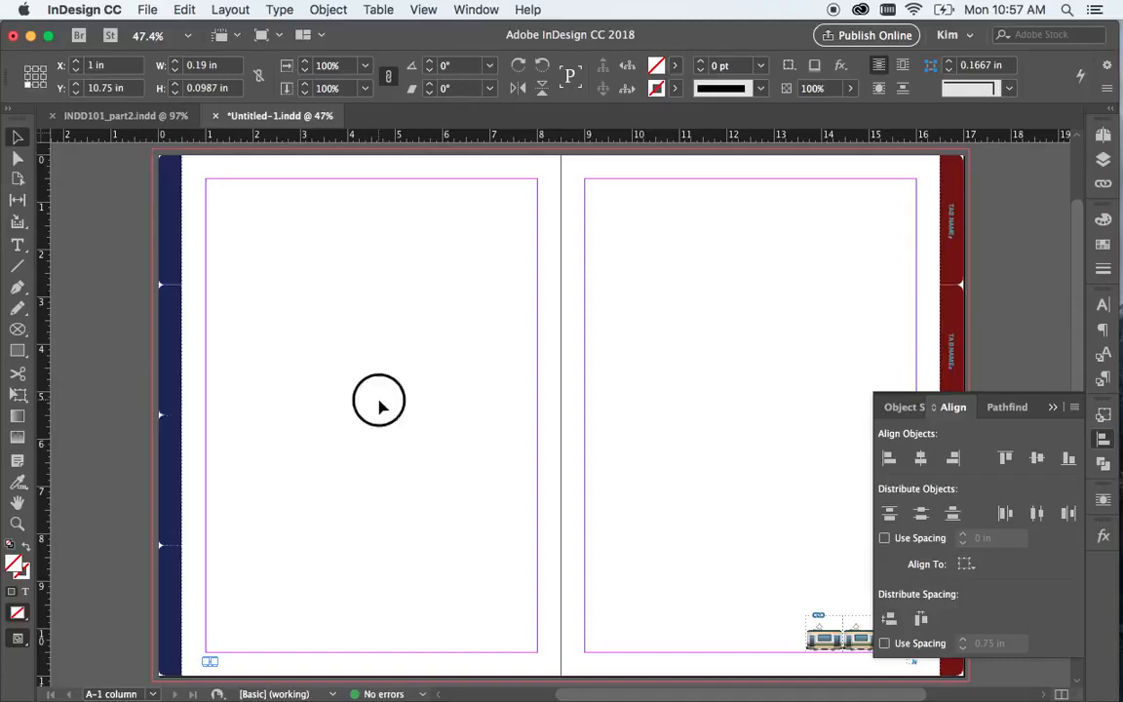
click(380, 407)
scroll(380, 407, right, 3)
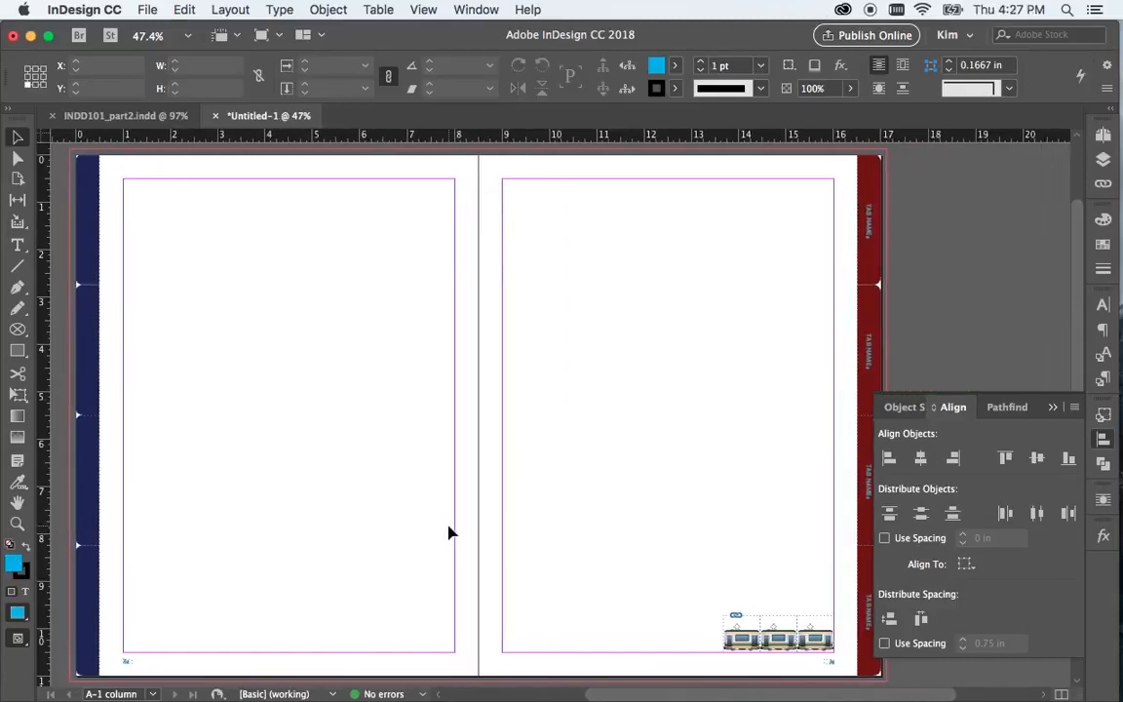
Create a two-page Letter master with prefix B named "2 column", based on the A-1 column master
click(1104, 133)
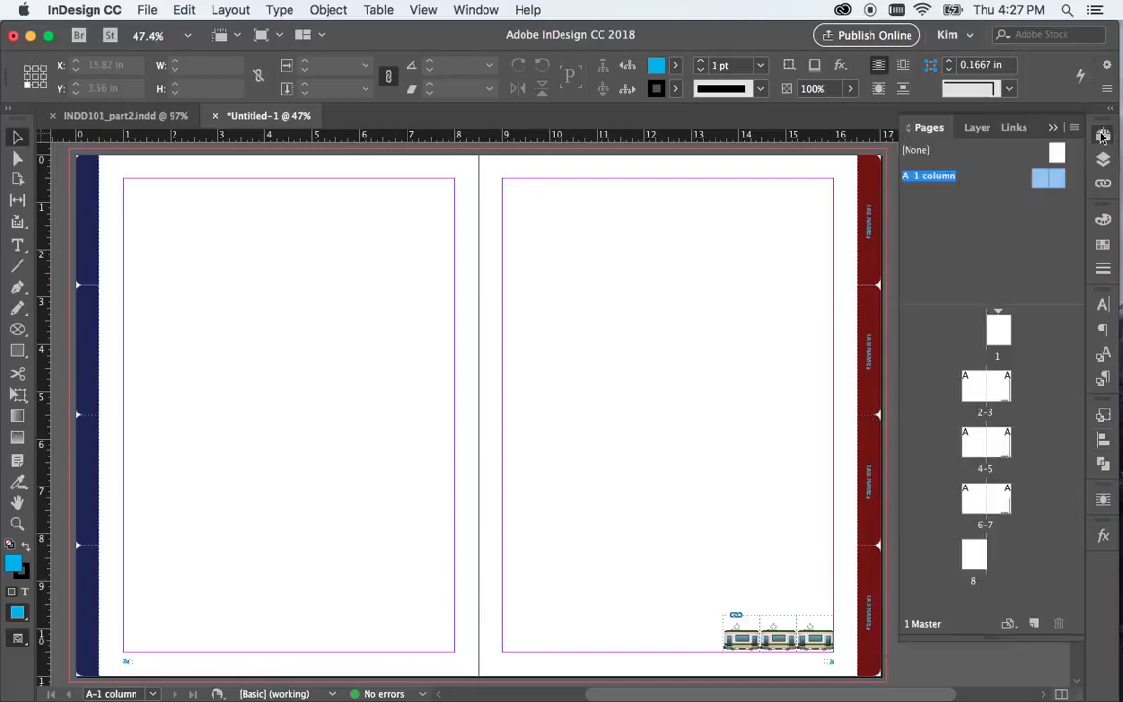
click(1017, 245)
right_click(942, 232)
click(913, 270)
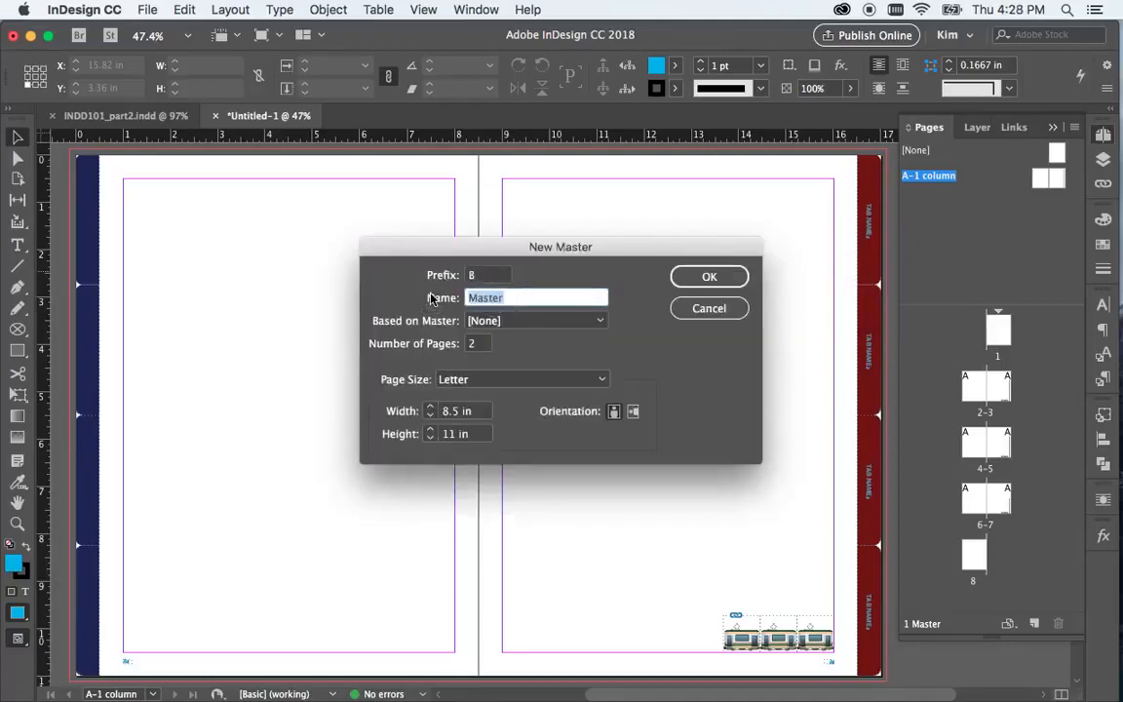
text(2 column)
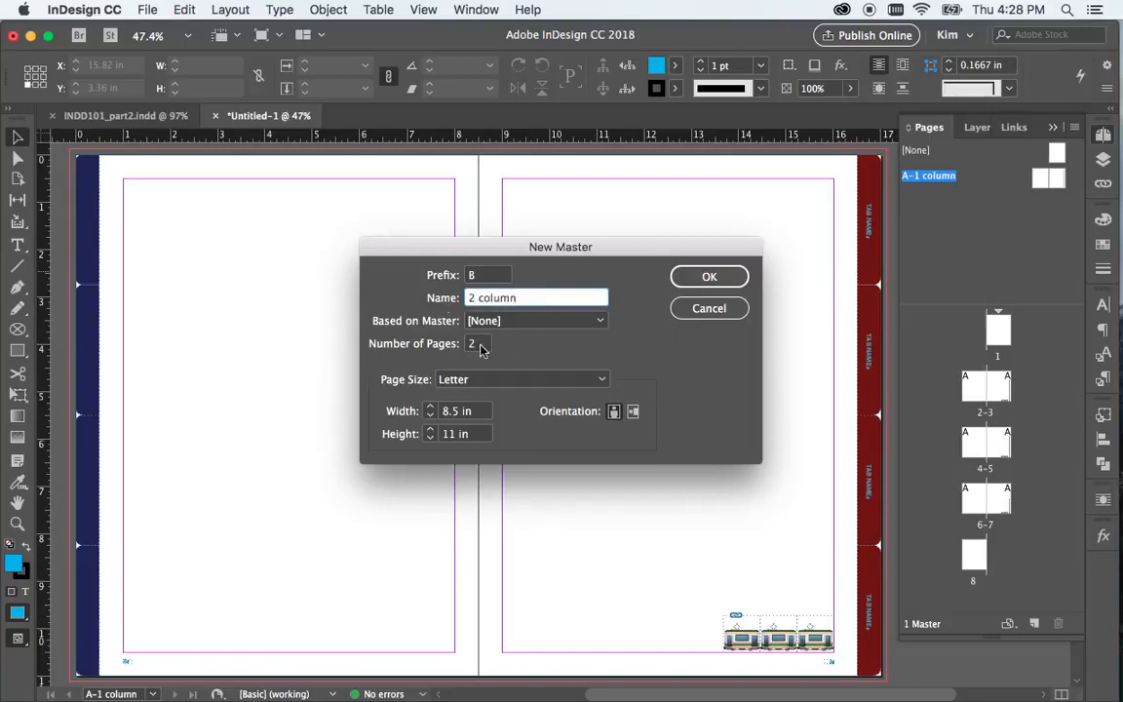
click(514, 323)
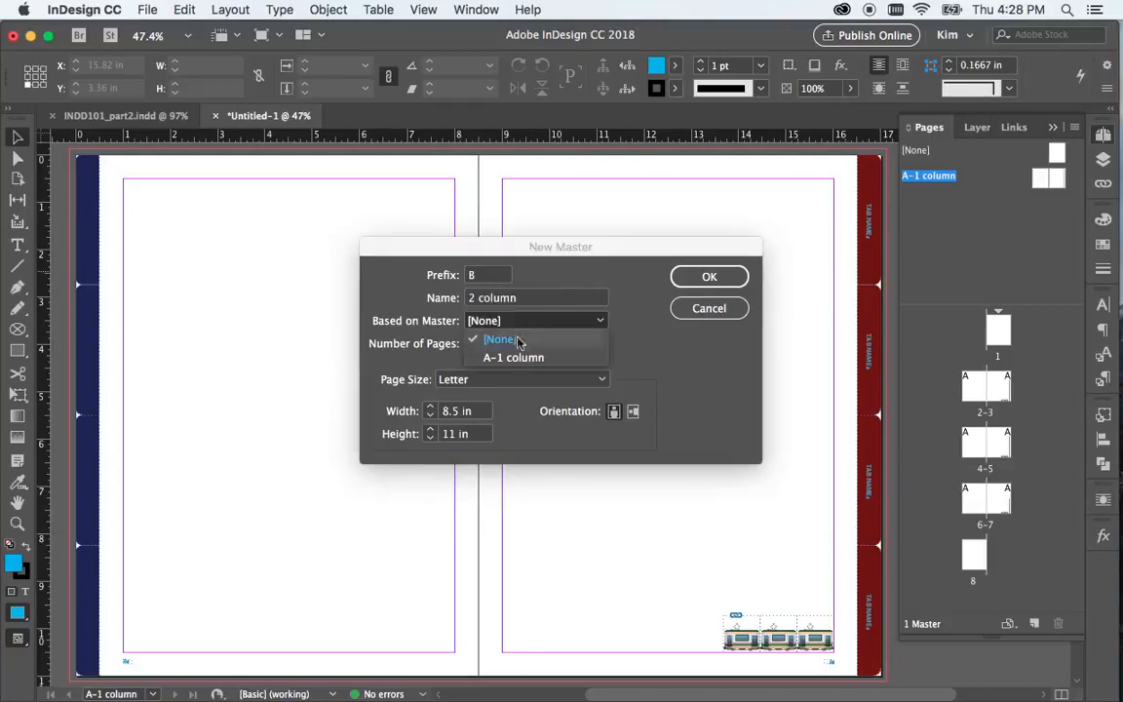
click(517, 357)
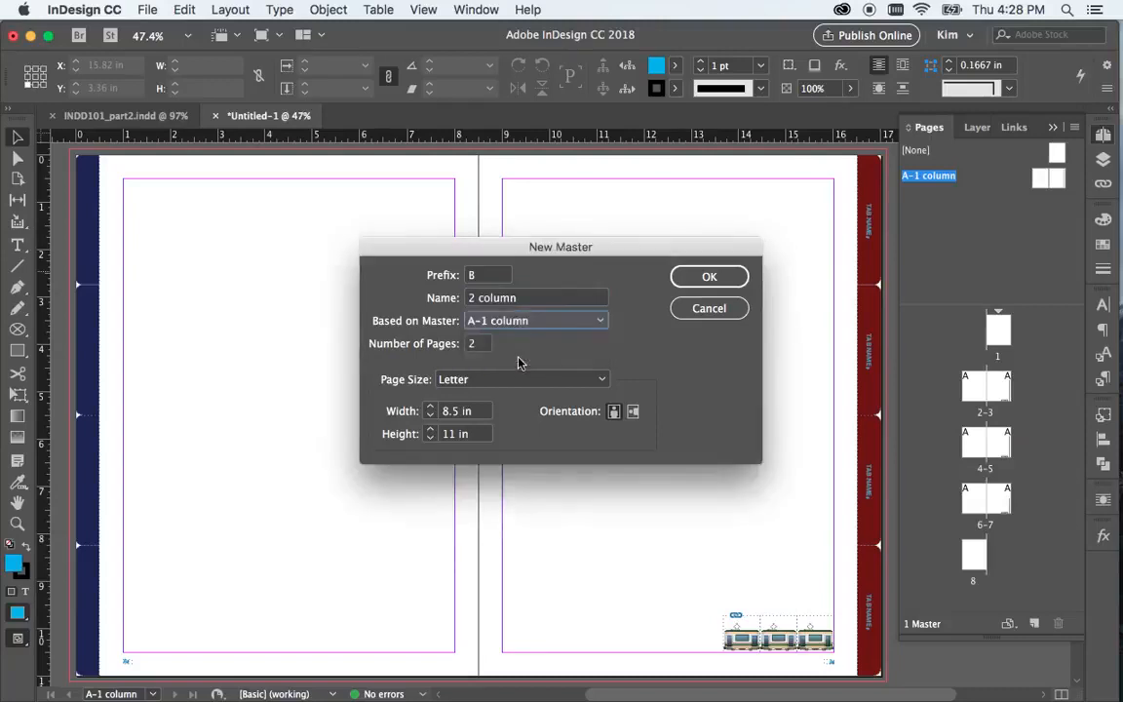
click(709, 279)
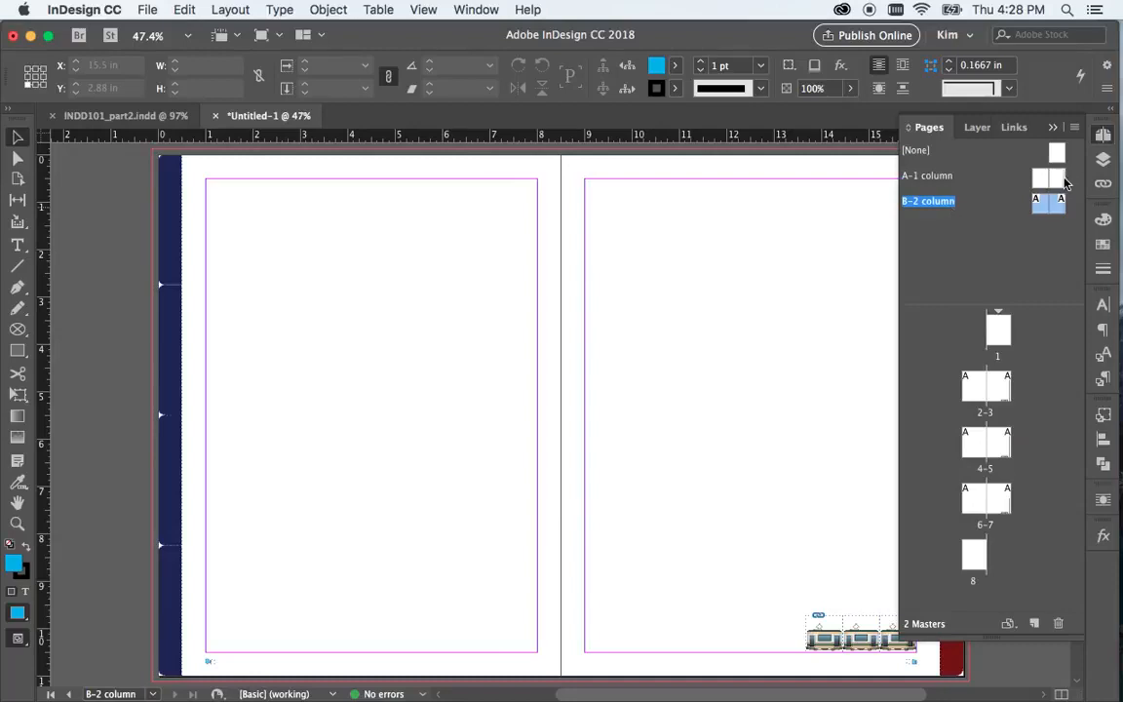
Change the fill of the right-hand page's four tabs on the A-1 column master to High-contrast yellow
scroll(708, 321, right, 3)
scroll(707, 317, right, 1)
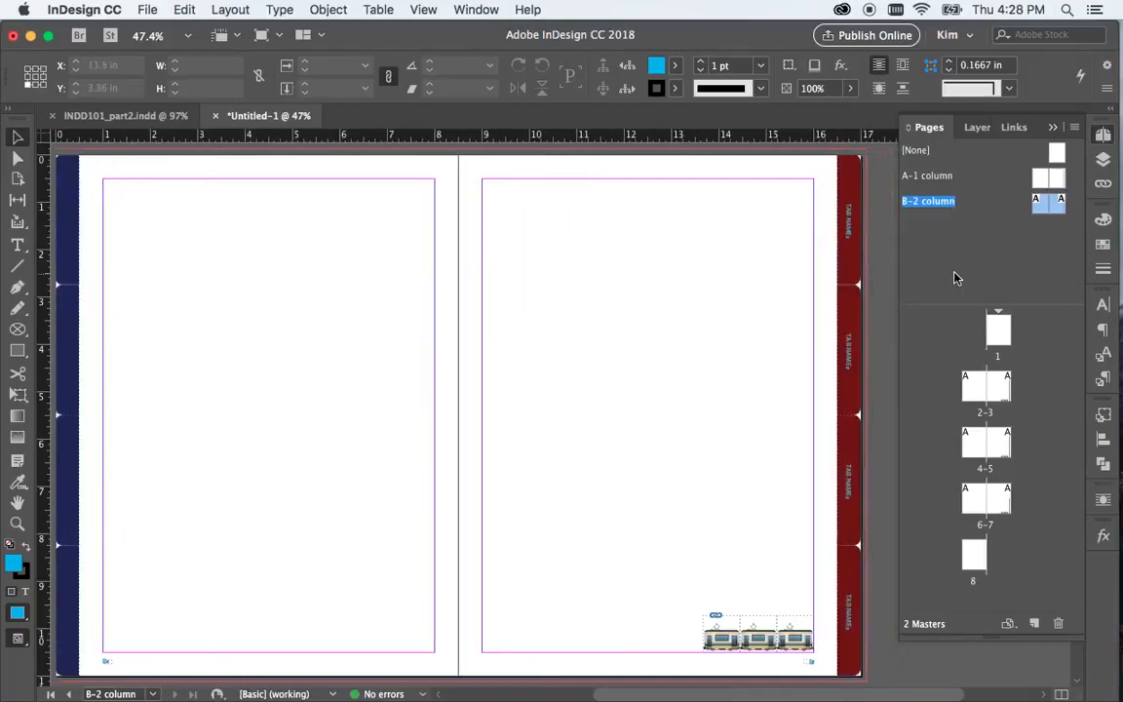
double_click(1058, 181)
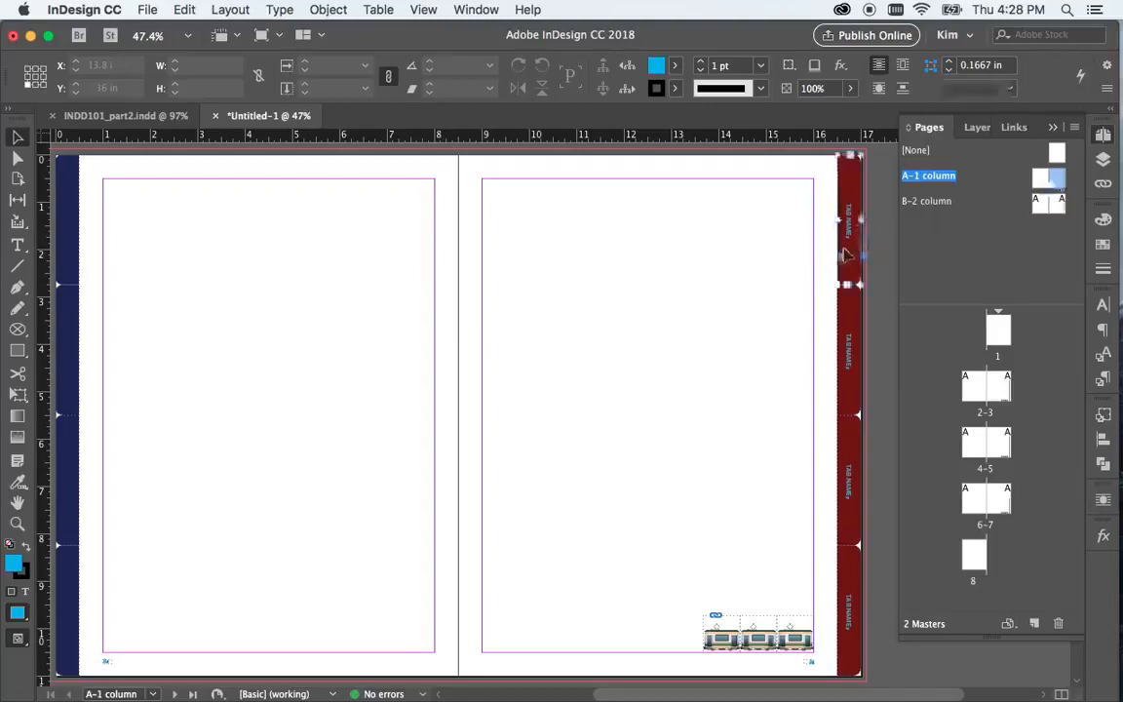
click(846, 249)
drag(871, 256, 826, 632)
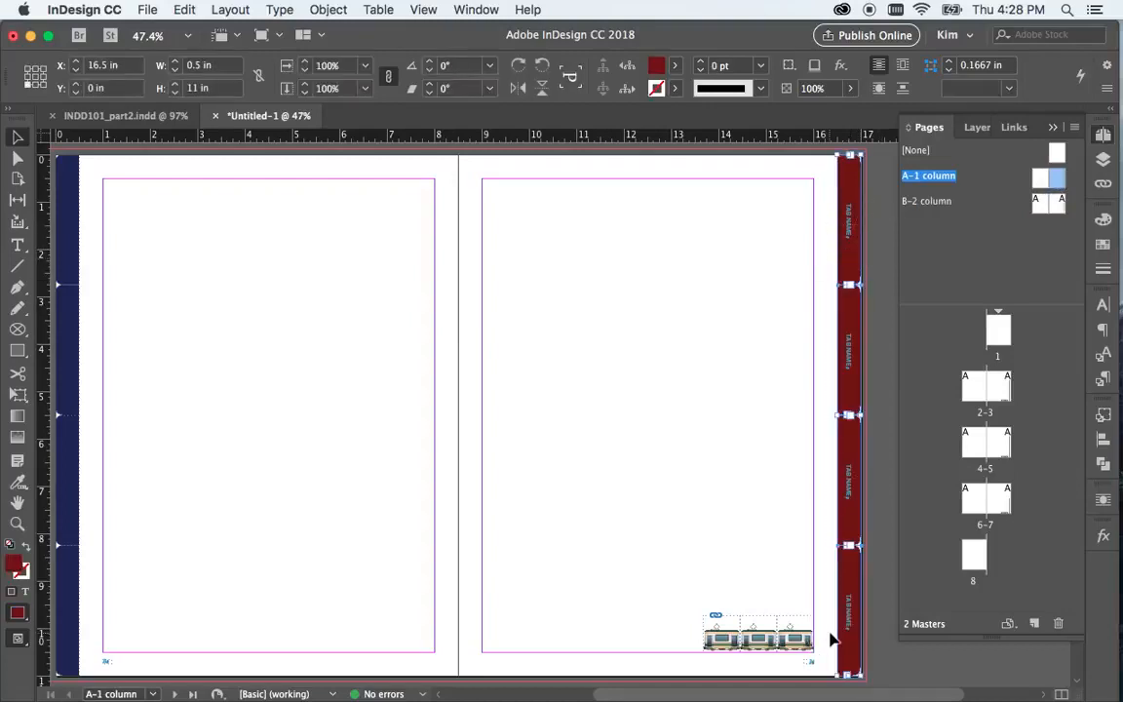
click(676, 66)
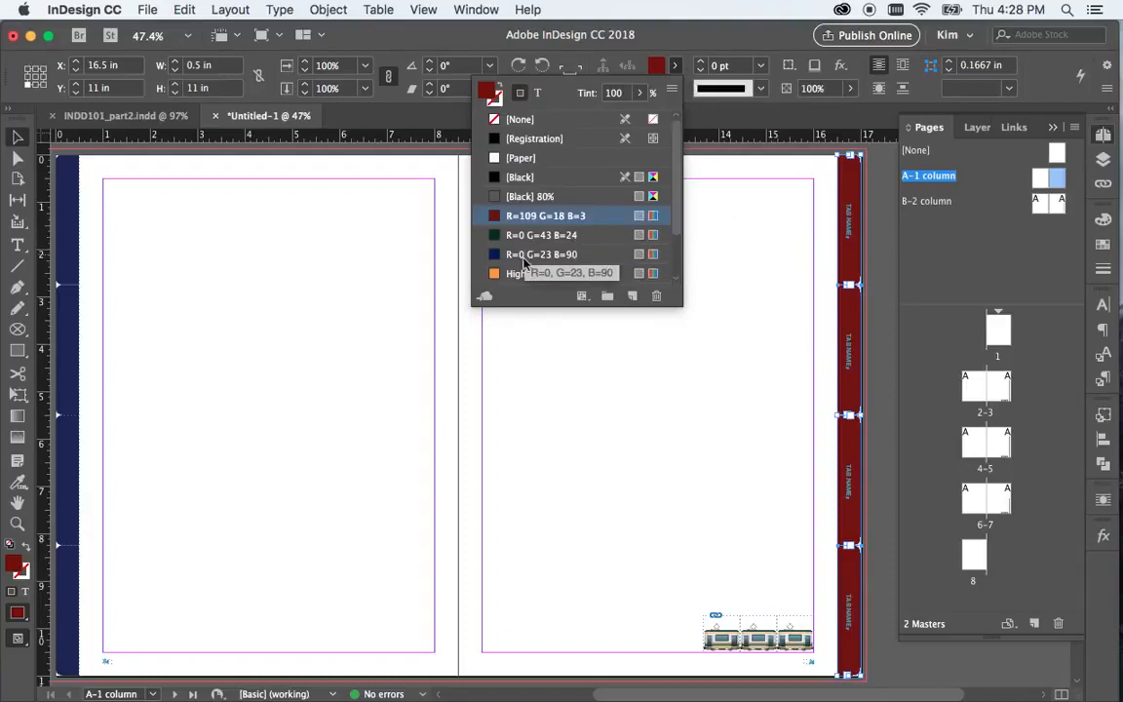
click(520, 275)
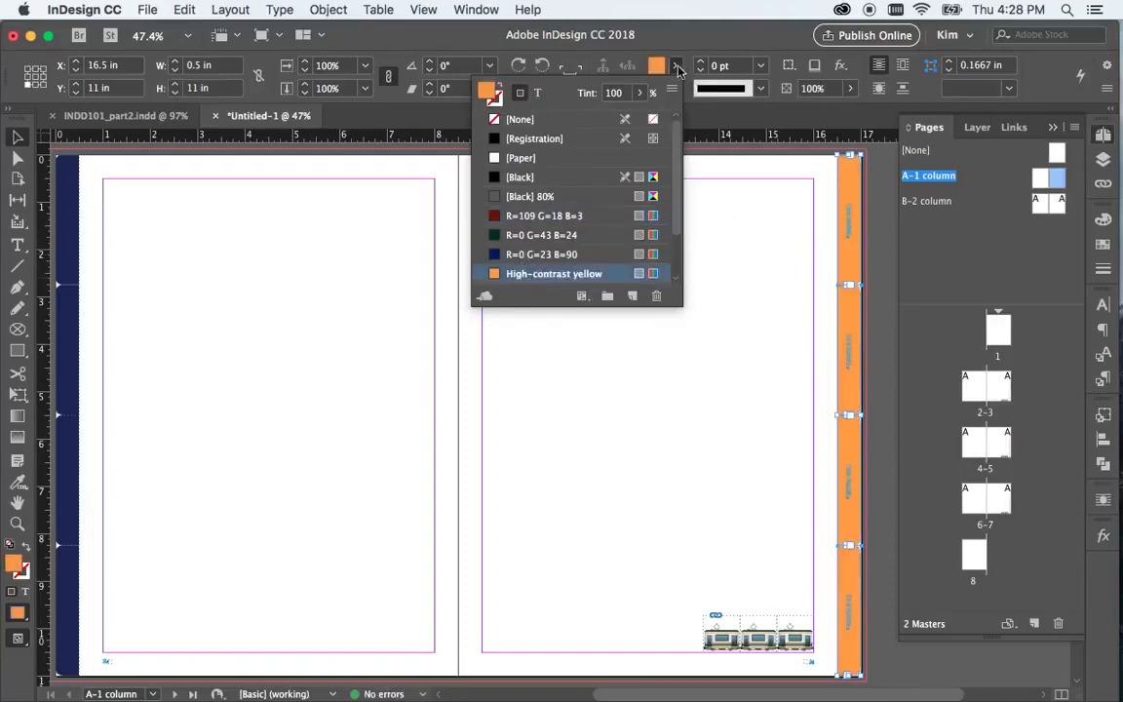
Apply the B-2 column master to pages 3, 4 and 6, and the A-1 column master to page 5
double_click(1056, 202)
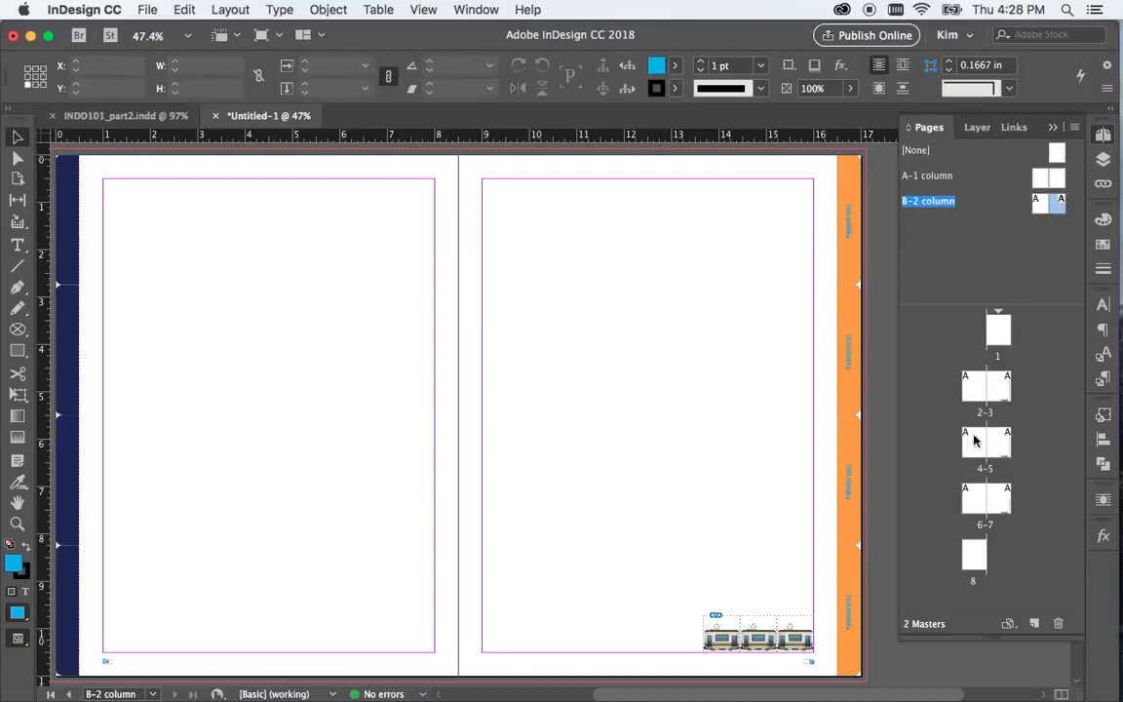
drag(1055, 204, 999, 448)
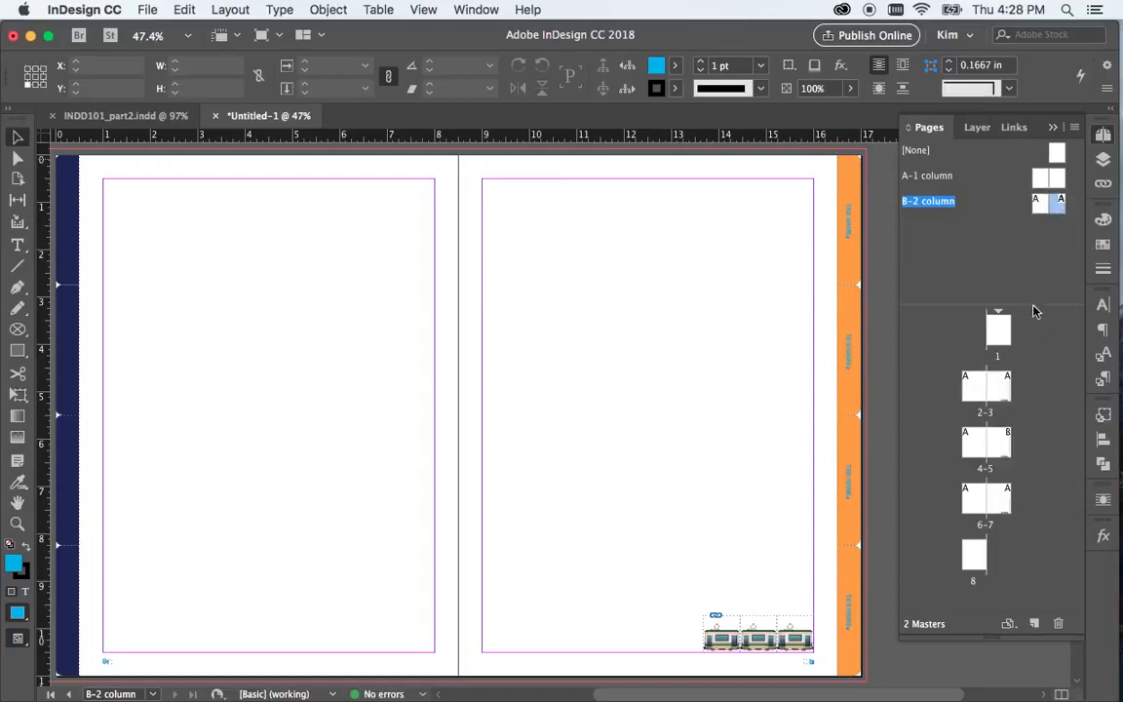
drag(1034, 213, 973, 496)
drag(1060, 203, 1005, 386)
drag(1056, 178, 1006, 439)
drag(1035, 200, 978, 439)
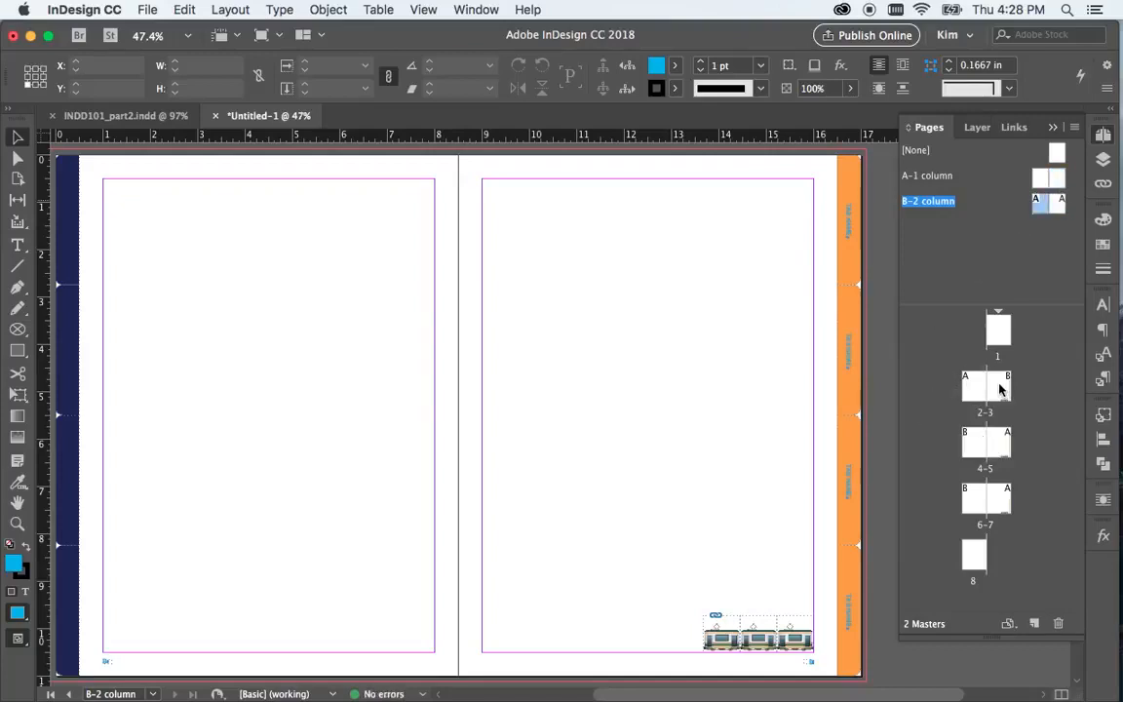
Set both pages of the B-2 column master to 2 columns with a 0.25 in gutter
shift+click(1059, 208)
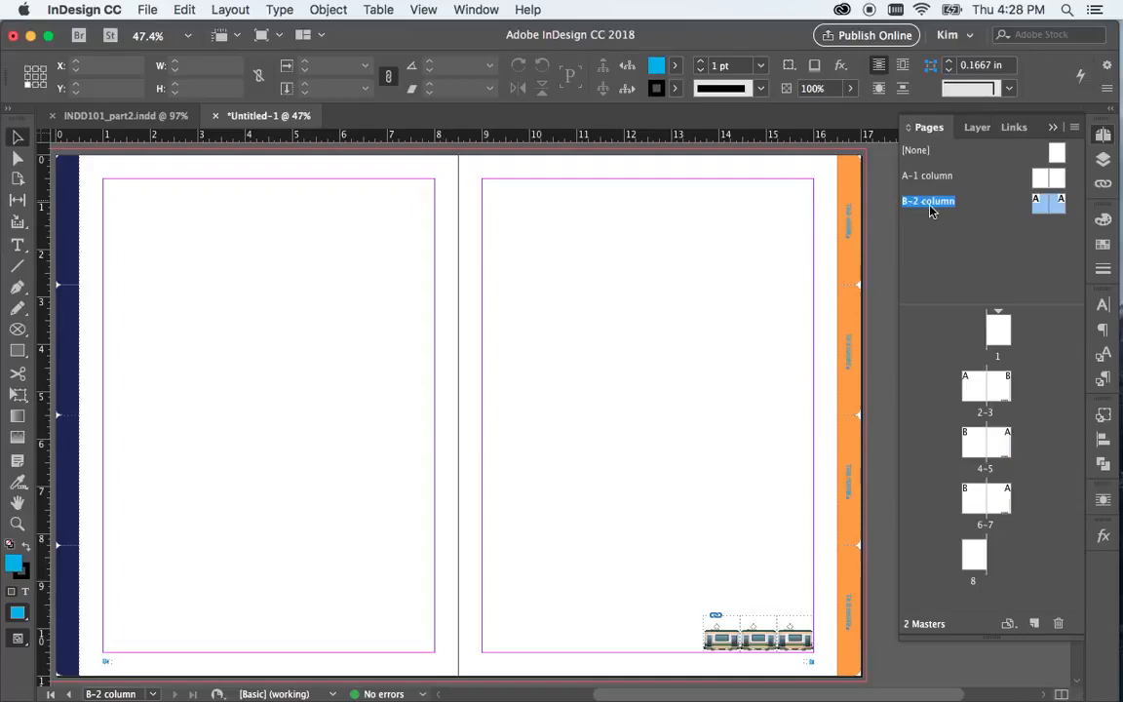
click(279, 10)
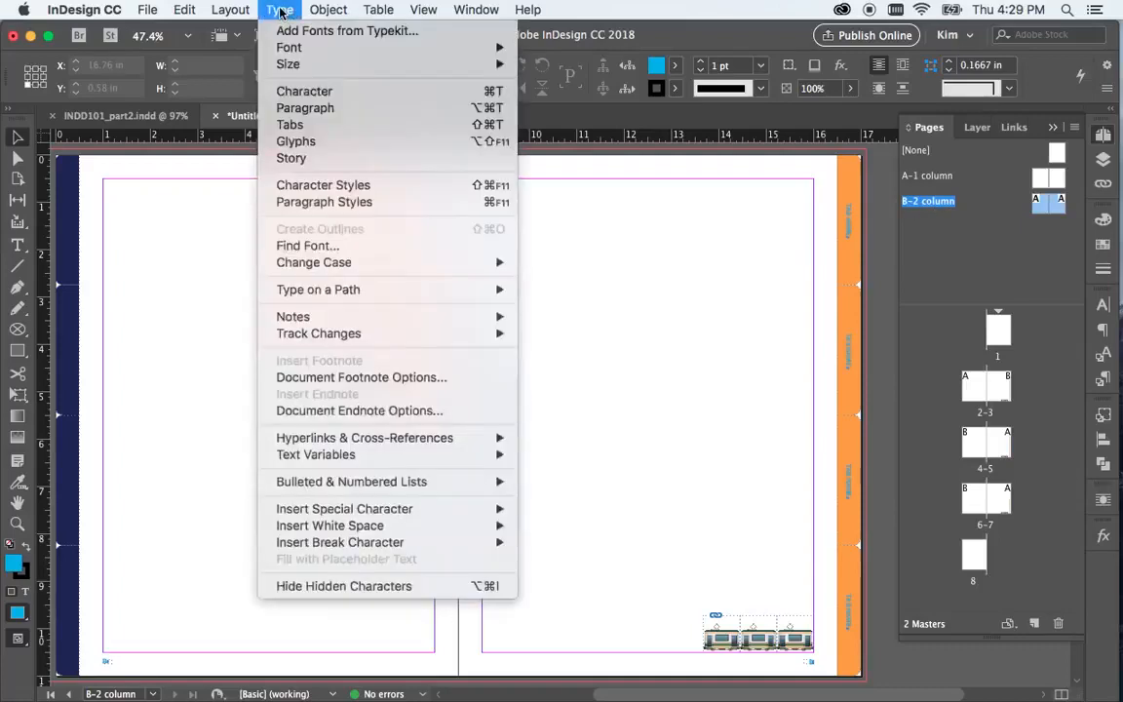
mouse_move(232, 10)
click(246, 45)
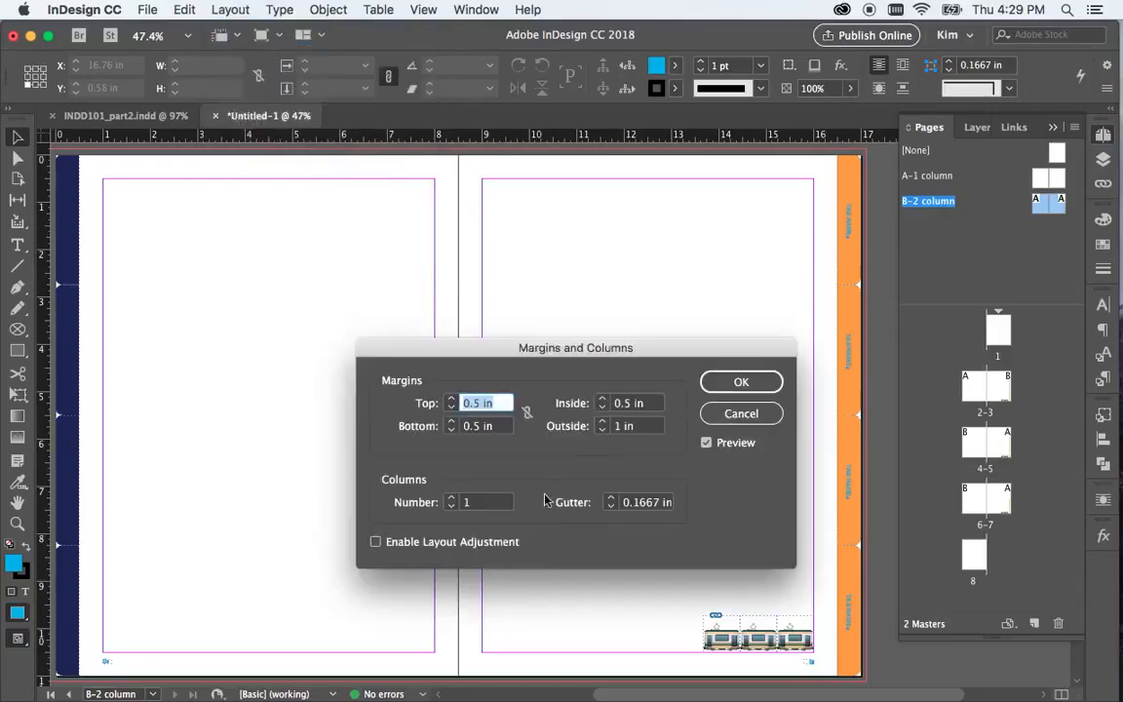
click(451, 499)
click(611, 499)
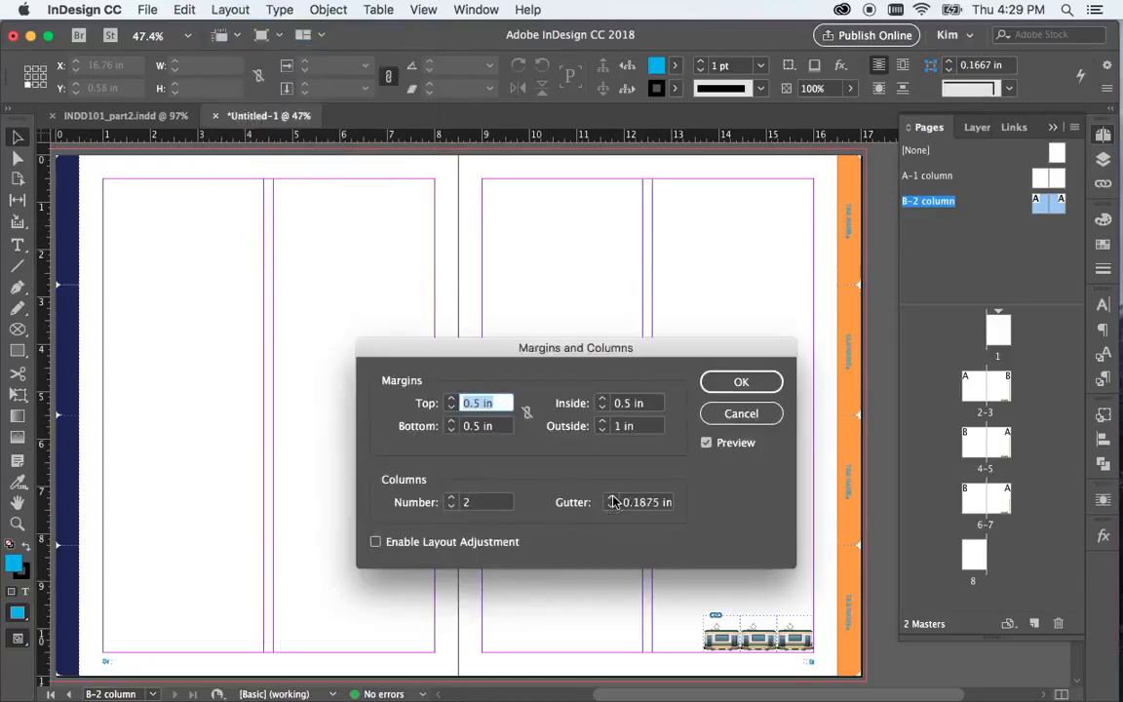
click(611, 499)
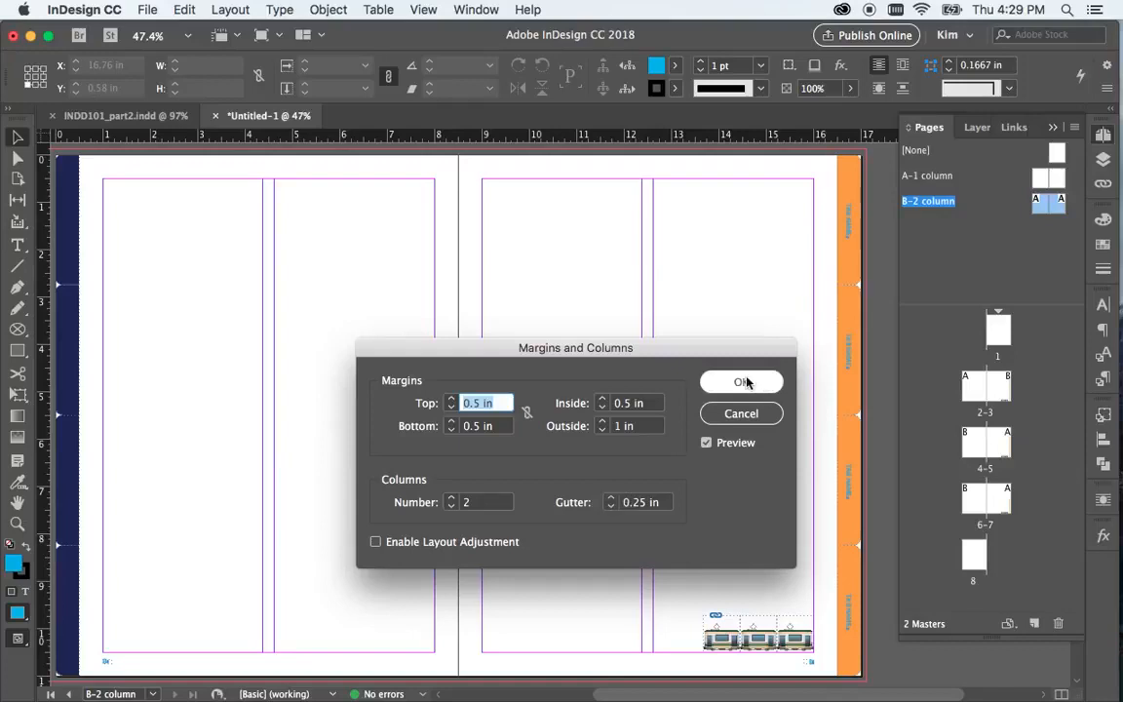
click(744, 382)
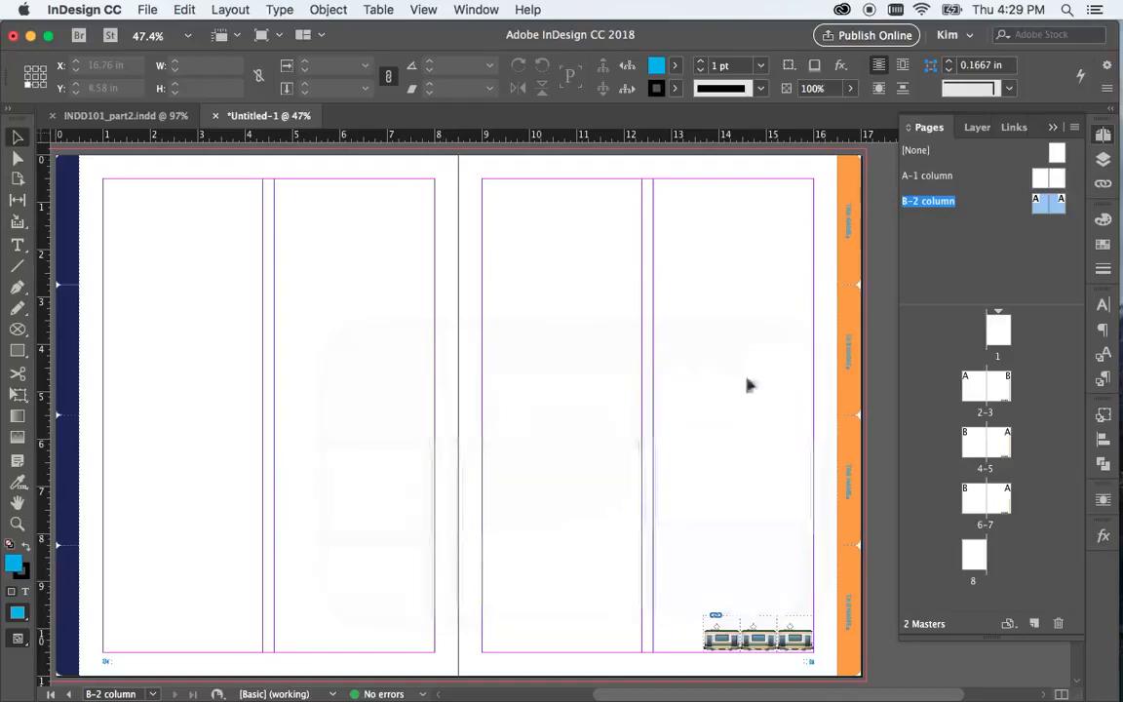
Examine the column layout and tabs on document spreads 2-3 and 4-5
double_click(981, 389)
scroll(614, 389, left, 5)
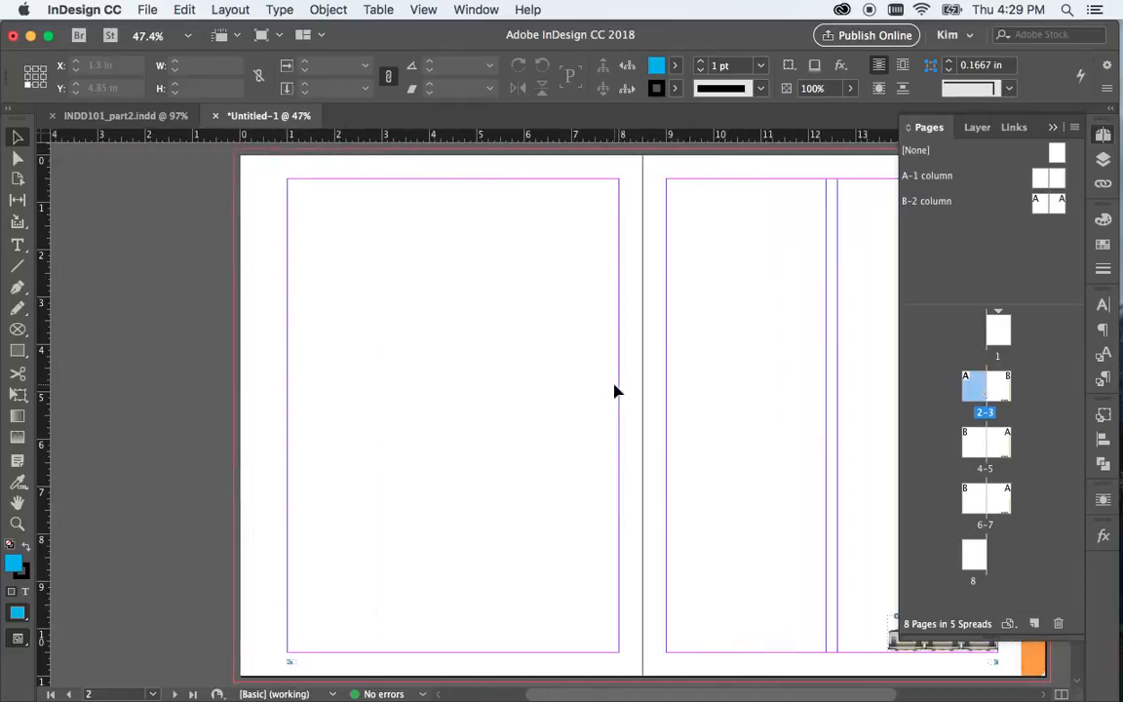
scroll(614, 390, right, 5)
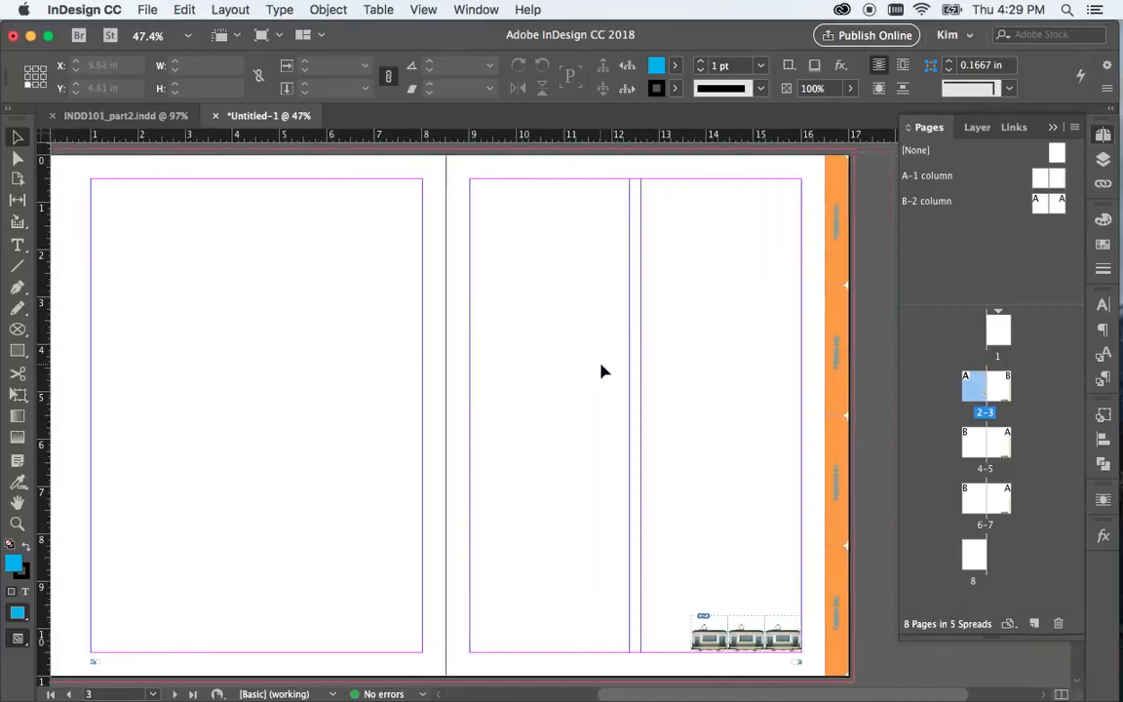
scroll(659, 418, down, 5)
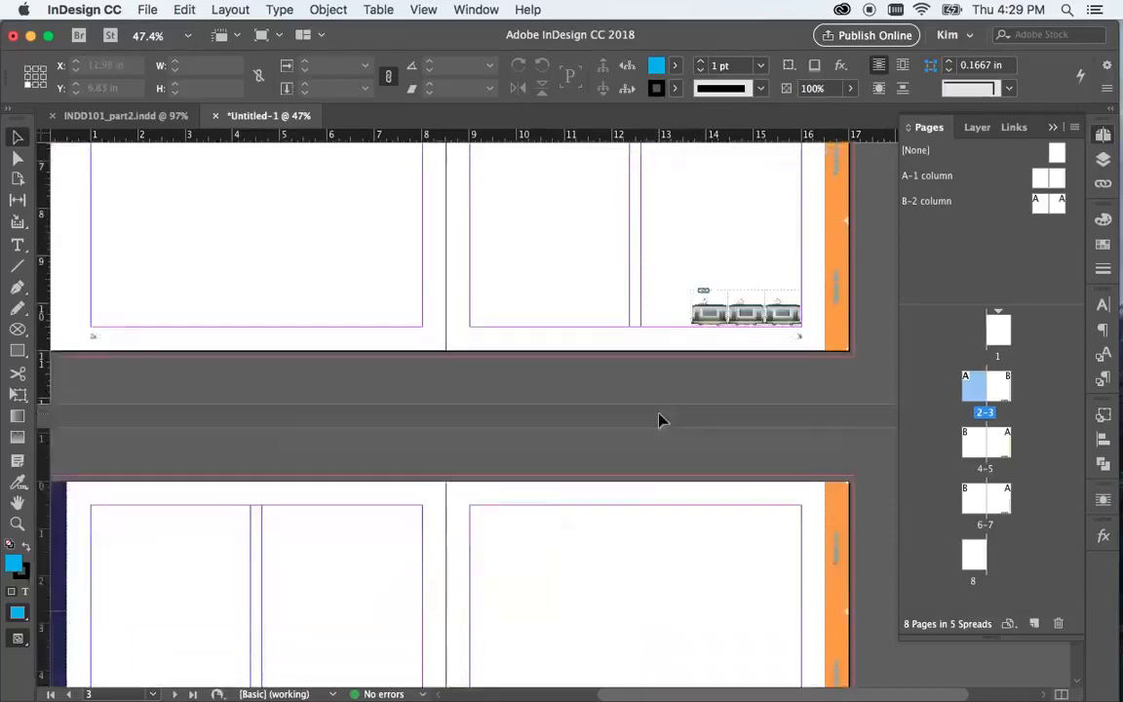
scroll(659, 418, down, 5)
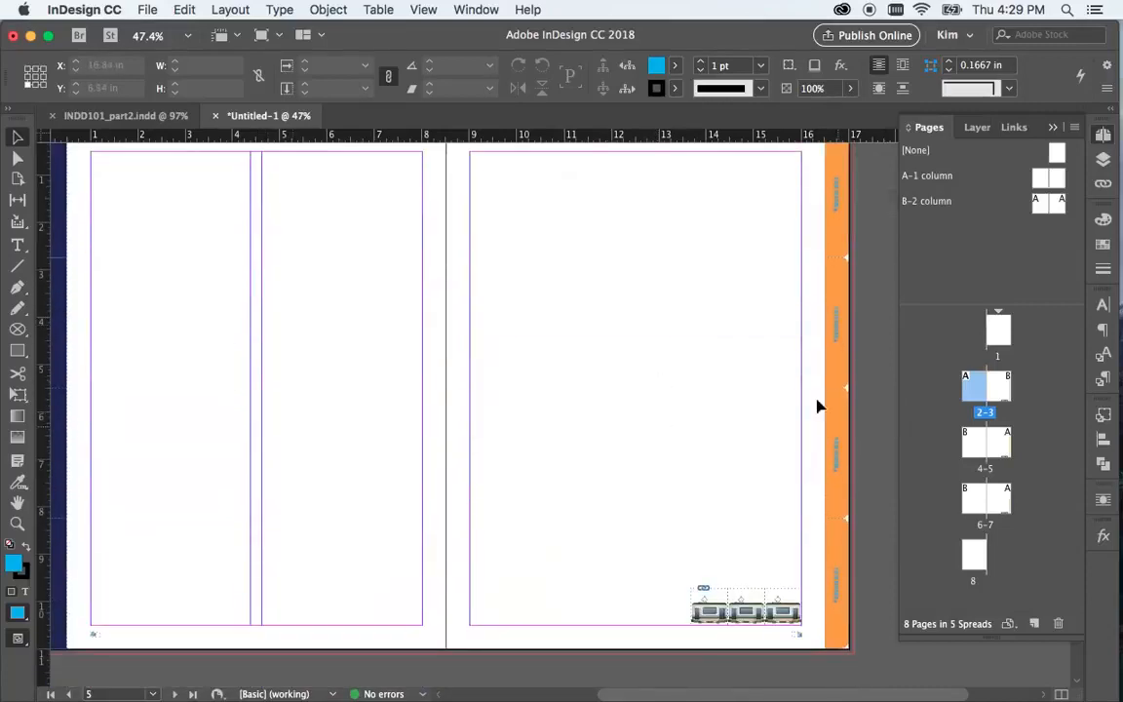
Switch to the INDD101_part2.indd document and display page 8 about margins
click(125, 115)
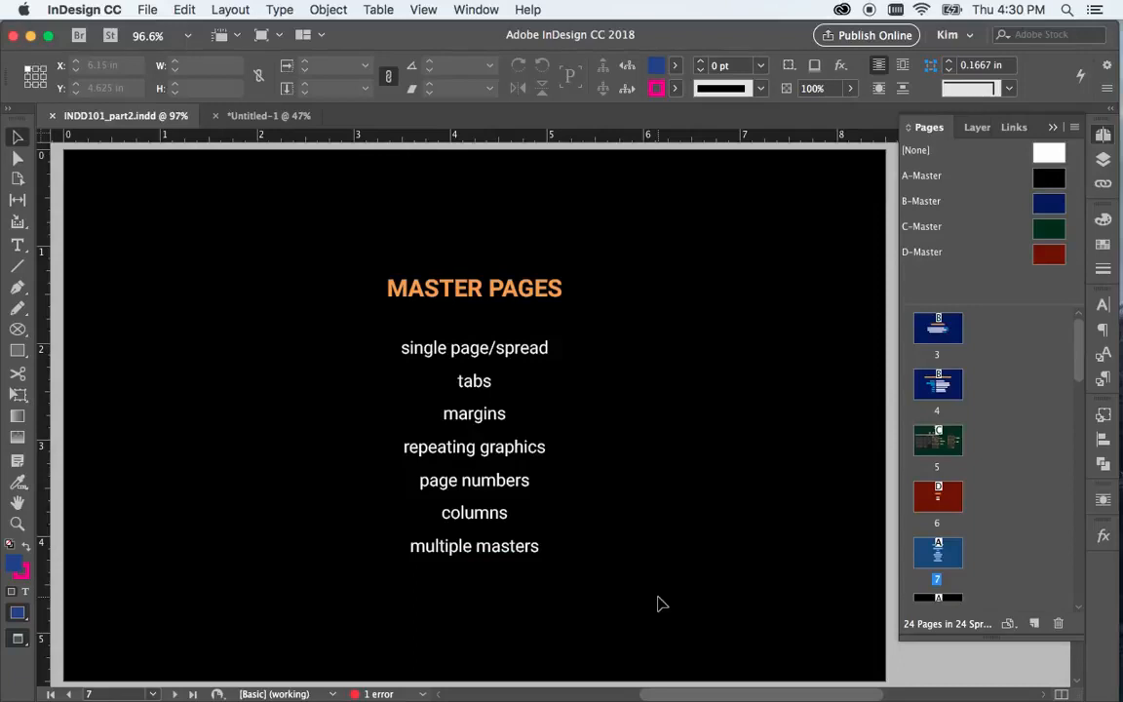
scroll(964, 487, down, 2)
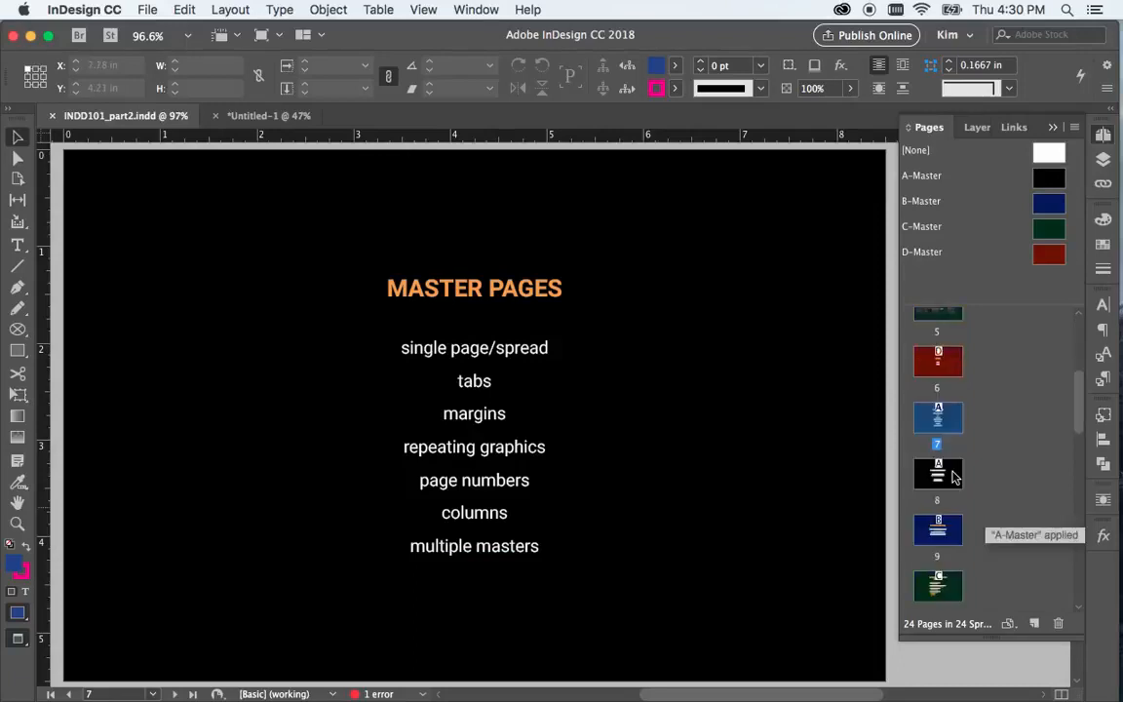
double_click(938, 474)
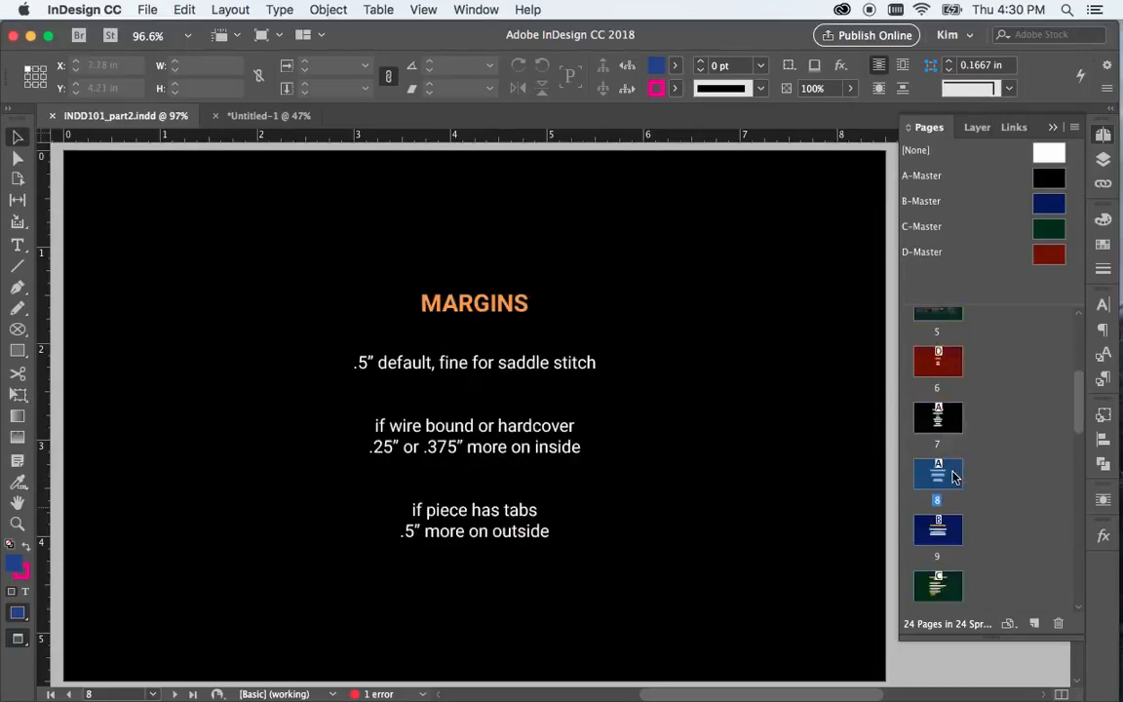